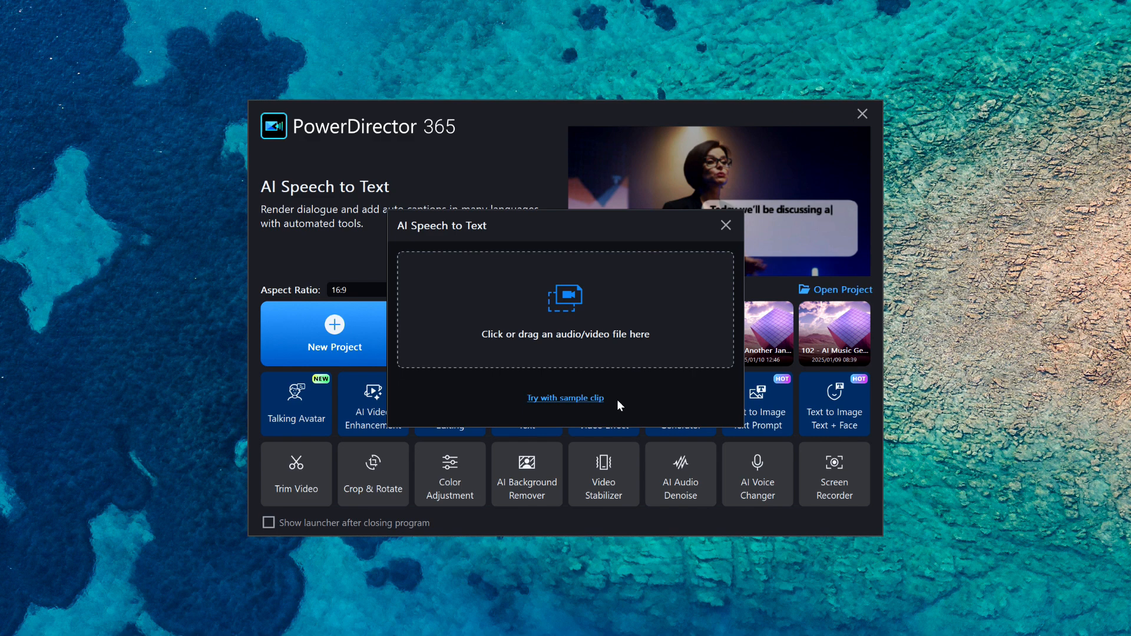
Try AI Speech to Text with the sample clip and fit the captioned clip to the timeline width
click(574, 398)
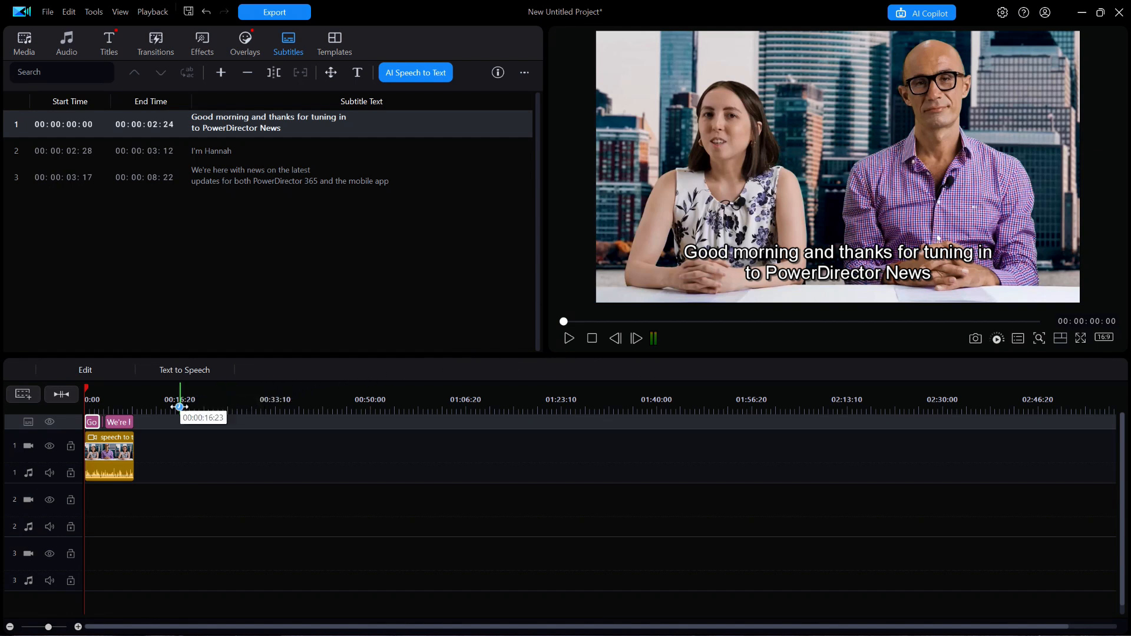
click(60, 394)
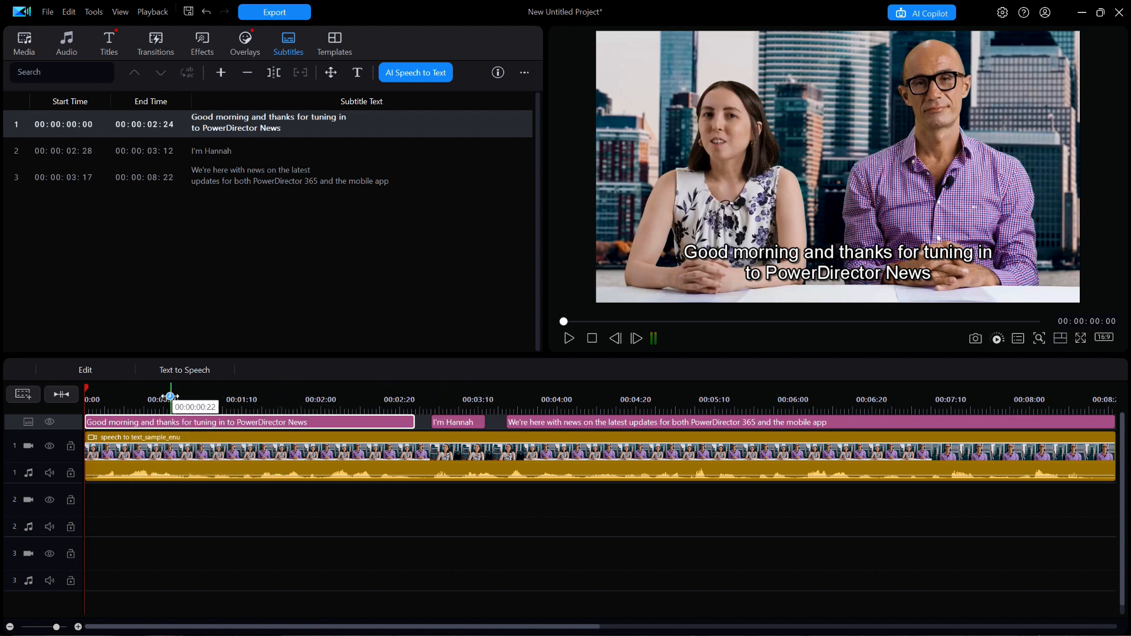
Play the start of the sample clip to review its captions with sound, and pause it partway
click(50, 474)
click(562, 462)
key(space)
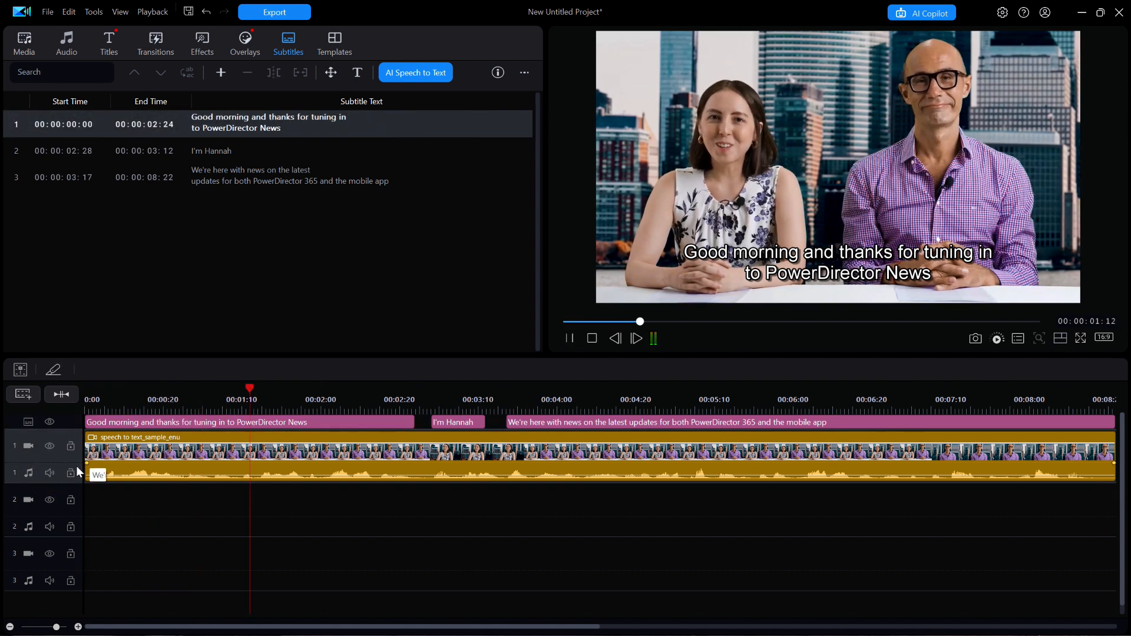
key(space)
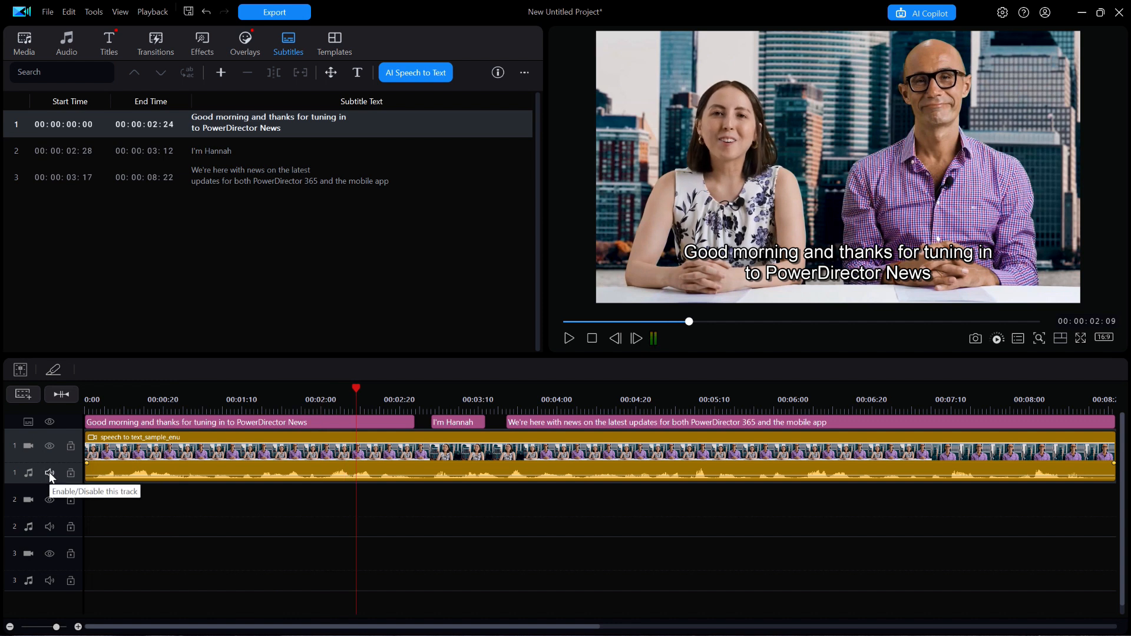
Play the rest of the clip with audio track 1 muted to check the captions, and re-enable the track
click(49, 471)
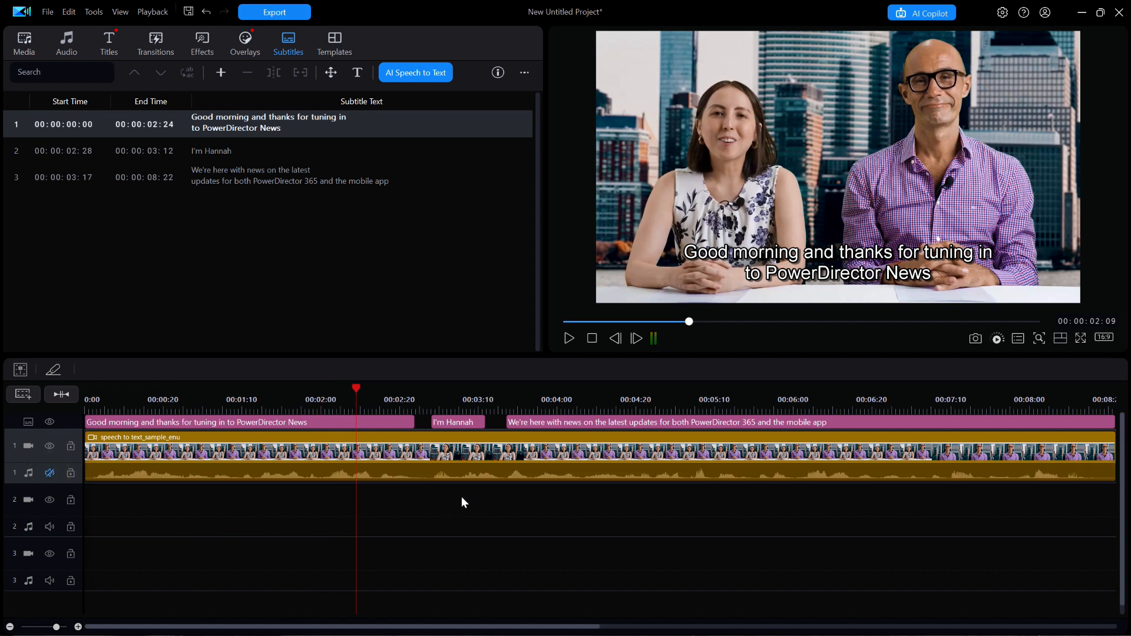
key(space)
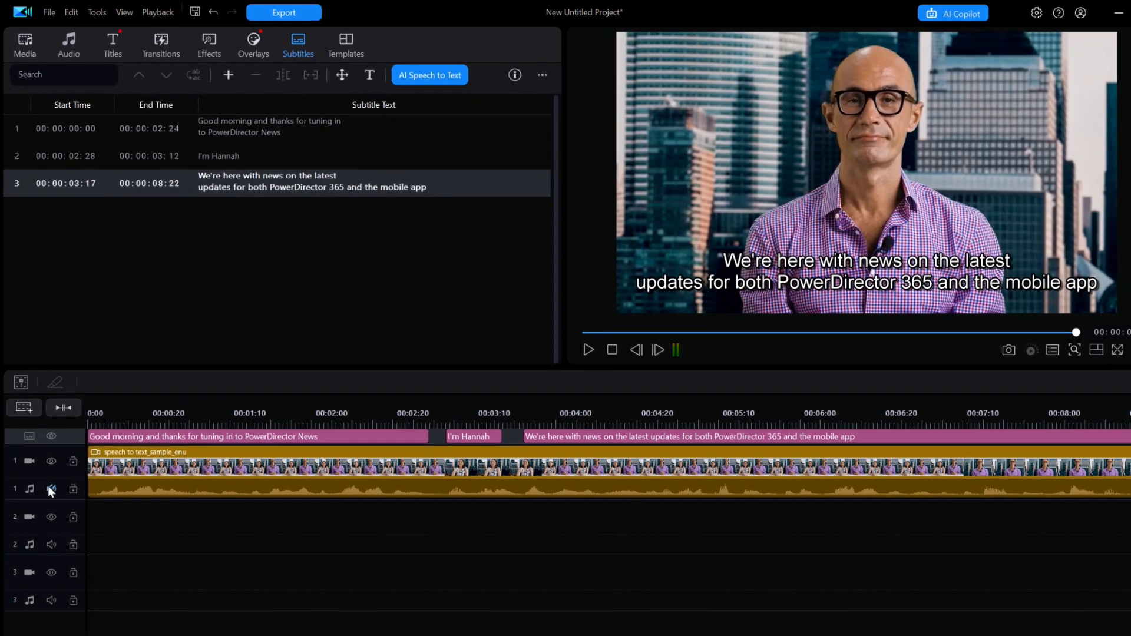
click(49, 473)
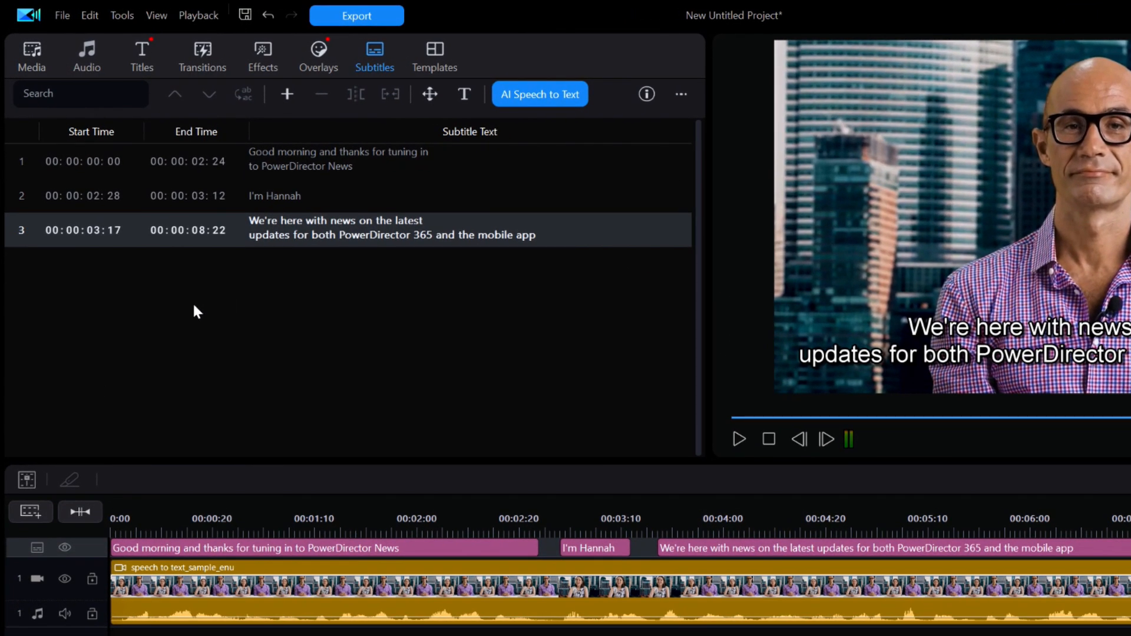
click(170, 324)
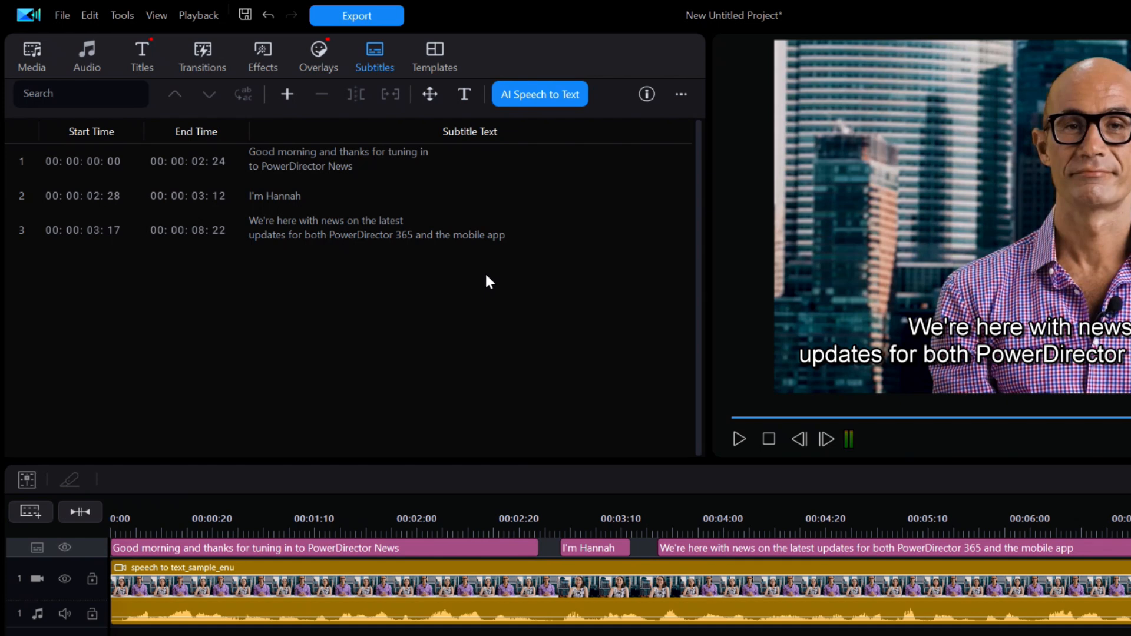
Move the playhead onto the second subtitle to show it in the preview
click(600, 505)
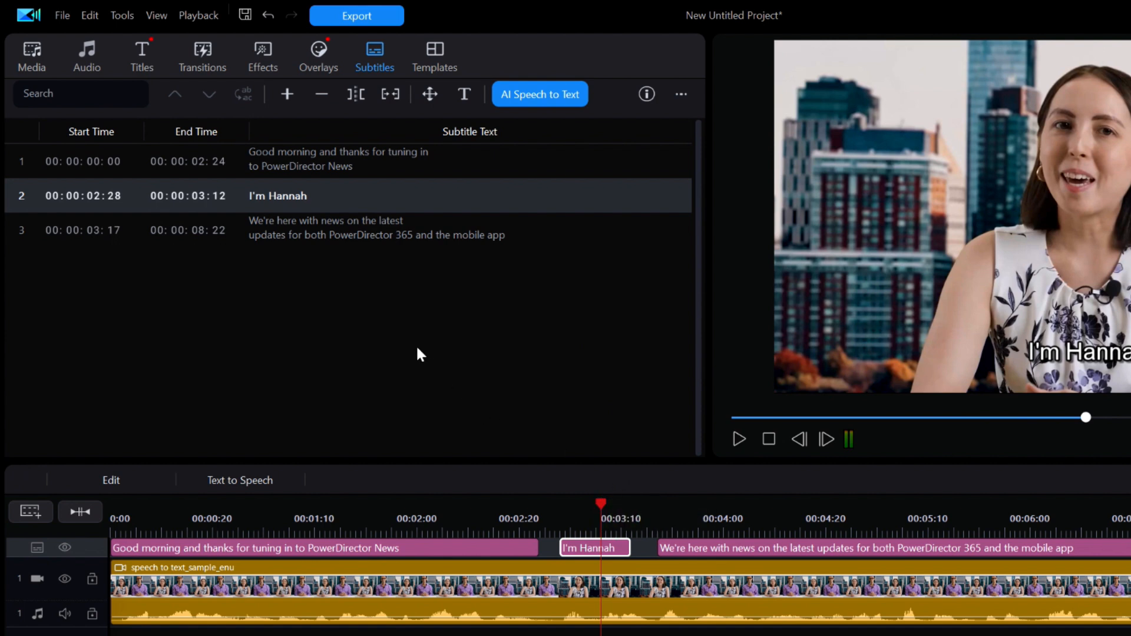
double_click(384, 189)
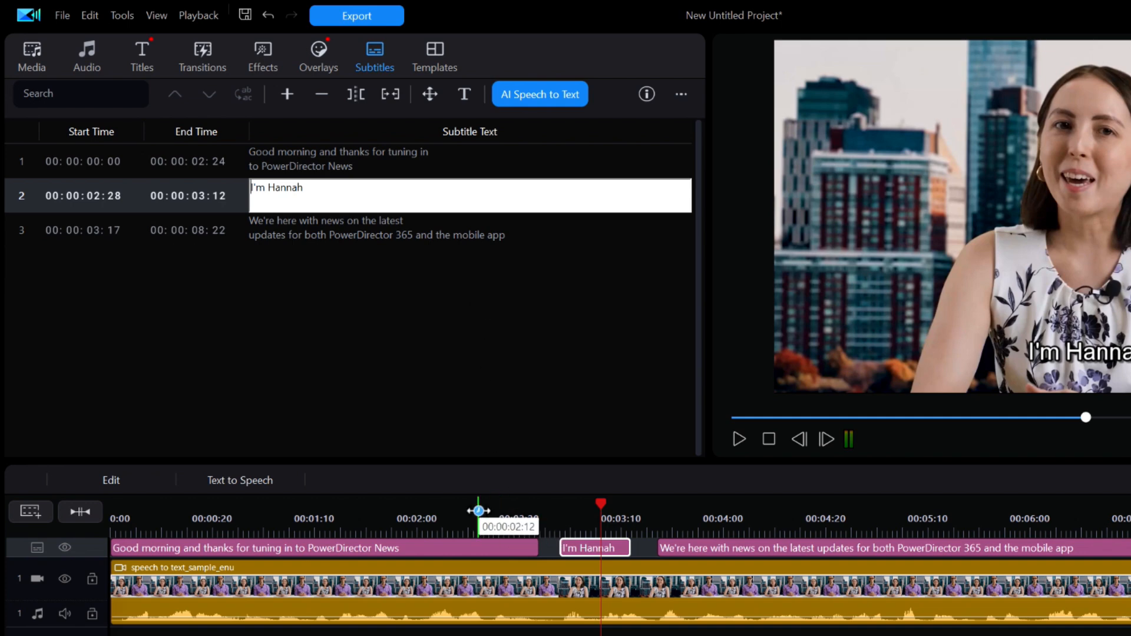
click(478, 518)
click(597, 518)
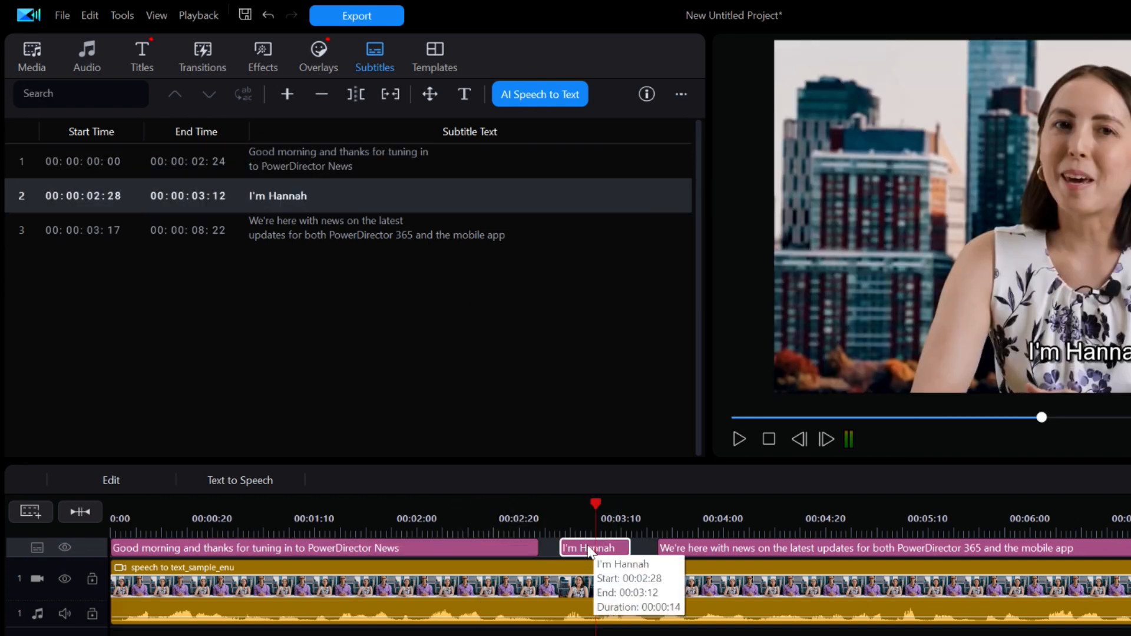
Replace the presenter's first name in the second subtitle's text with the other first name
double_click(588, 548)
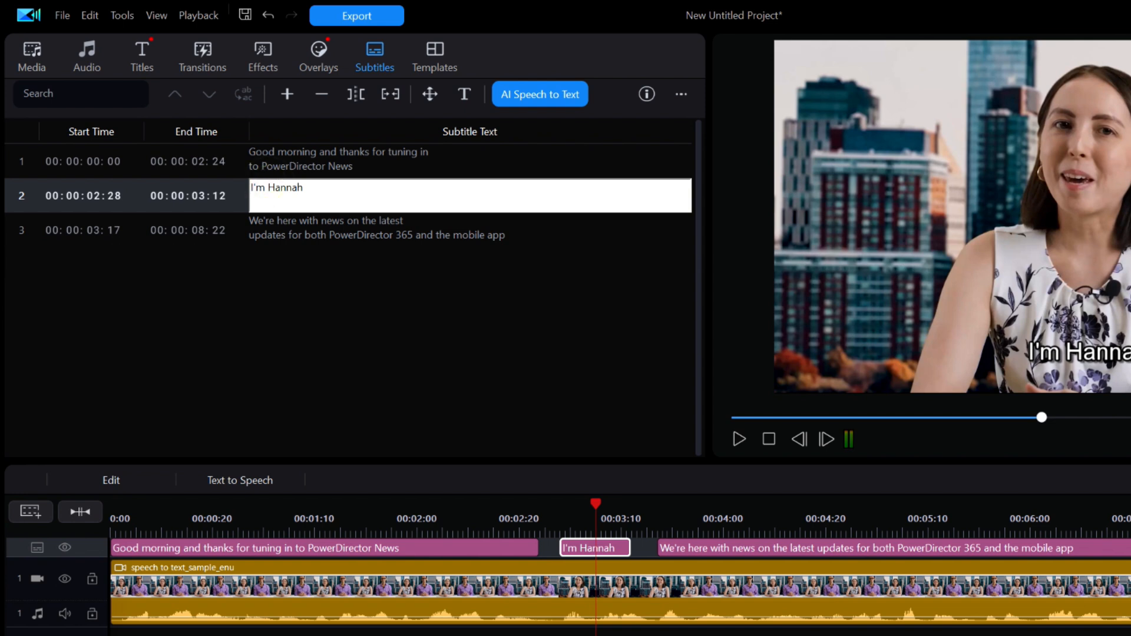
key(Delete)
key(Delete)
key(Delete)
key(Delete)
key(Delete)
key(Delete)
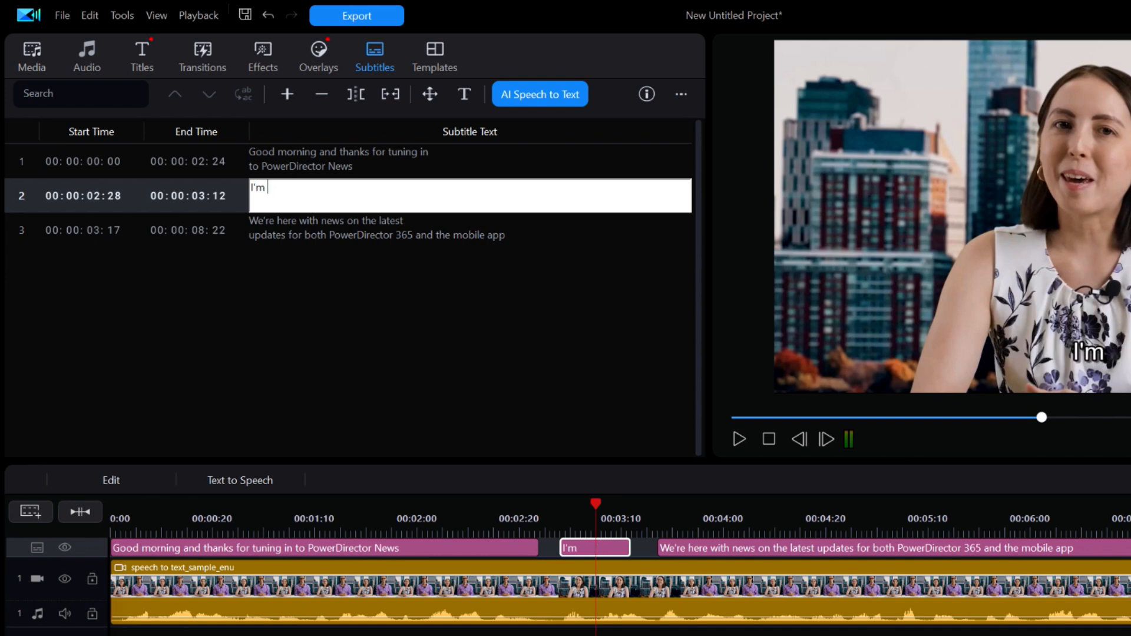
text(An)
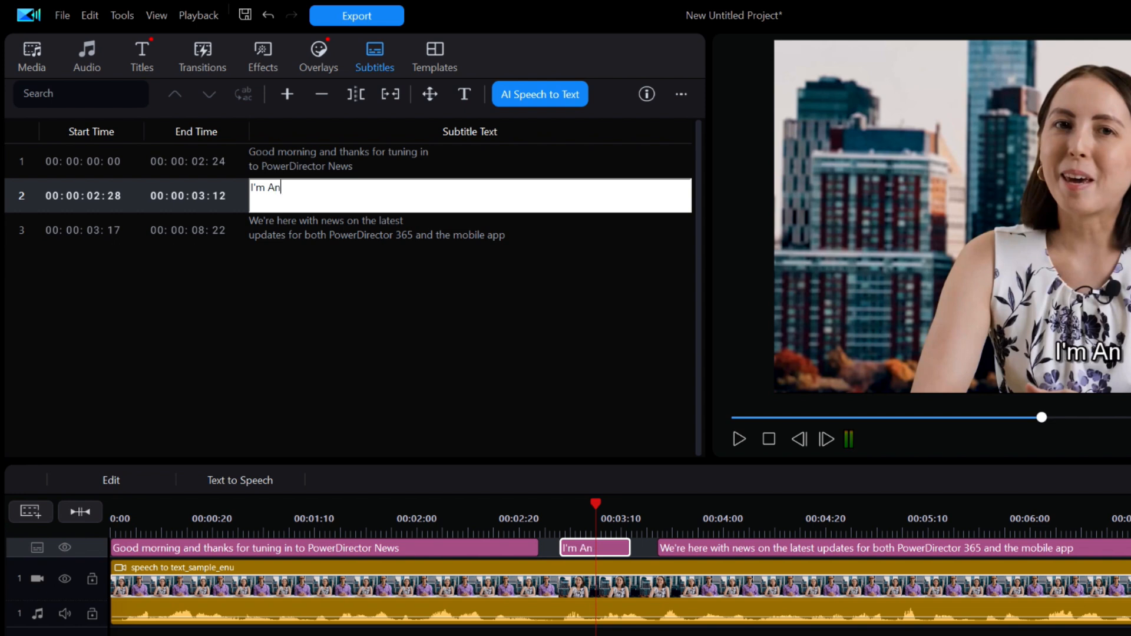
text(na)
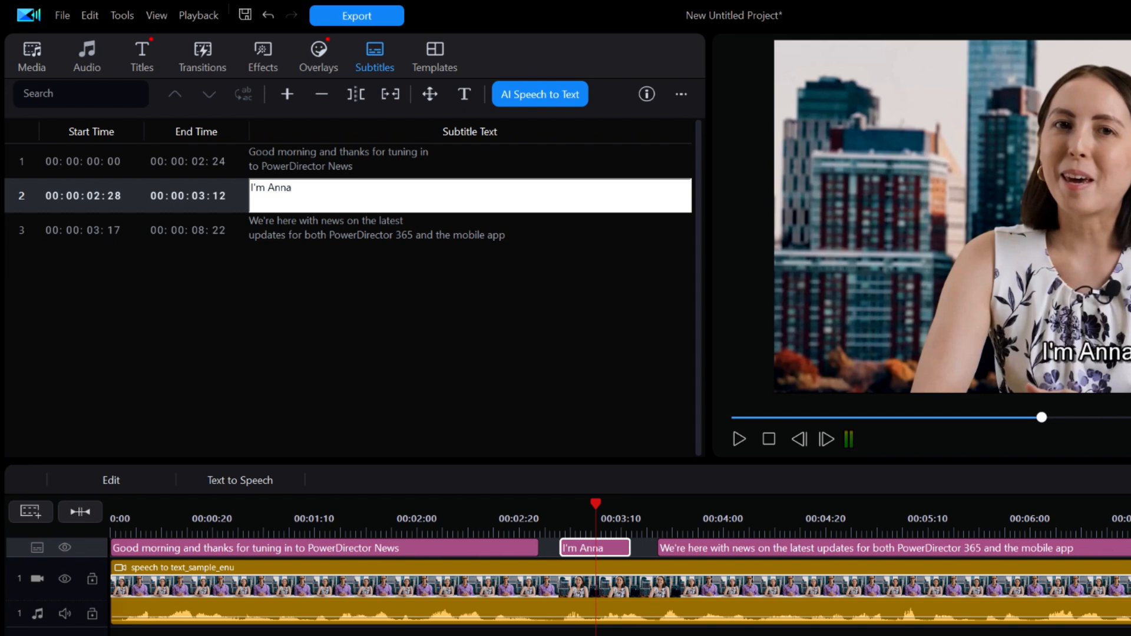
End the second subtitle's text with a period and finish editing it
text(?)
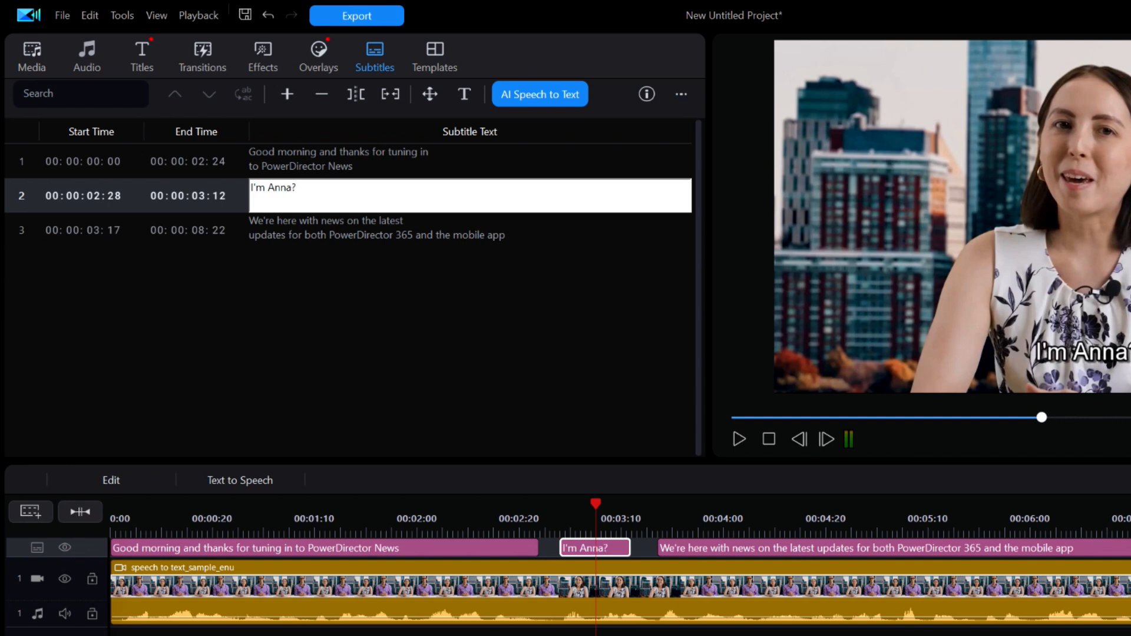
key(BackSpace)
text(.)
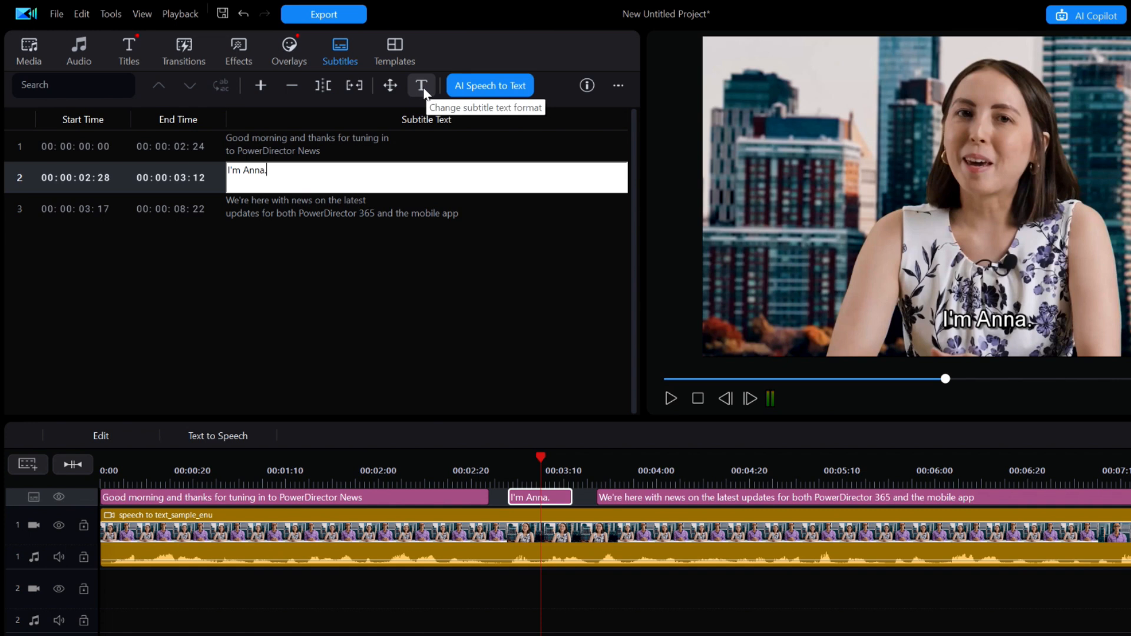
click(434, 295)
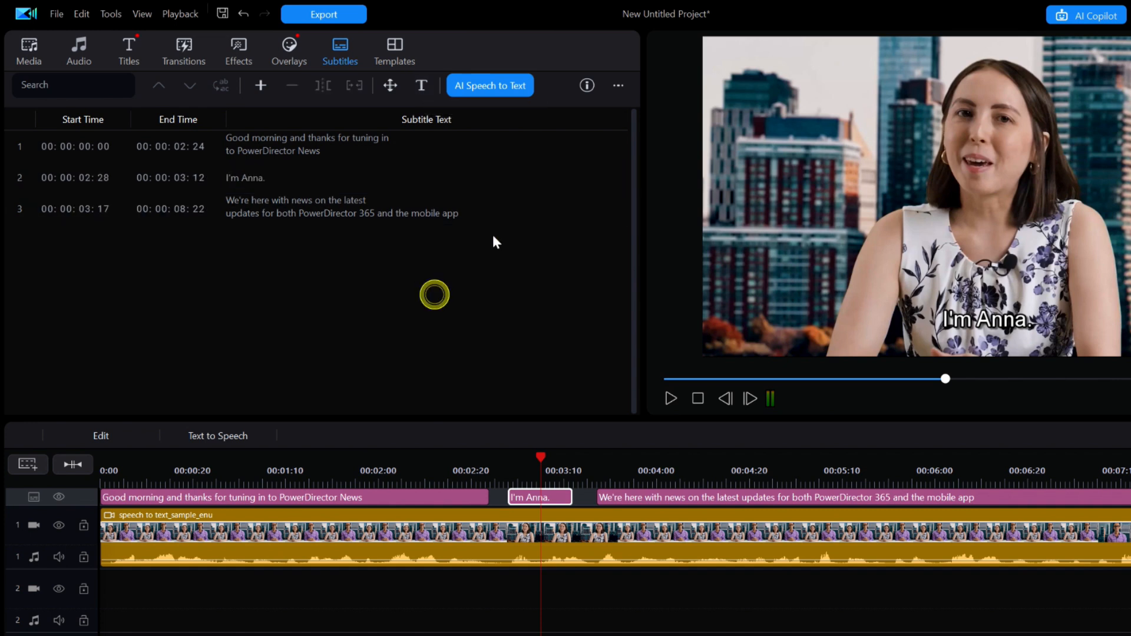
Set the subtitle's Y position to -1.00 and apply the position to all subtitles
click(390, 86)
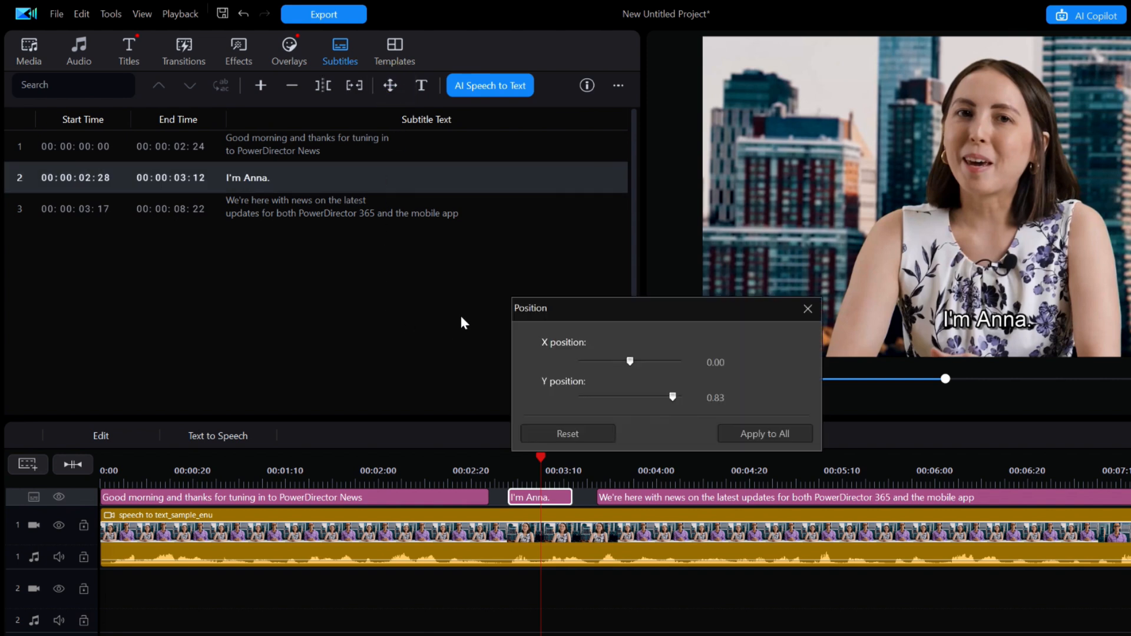
drag(685, 313, 563, 280)
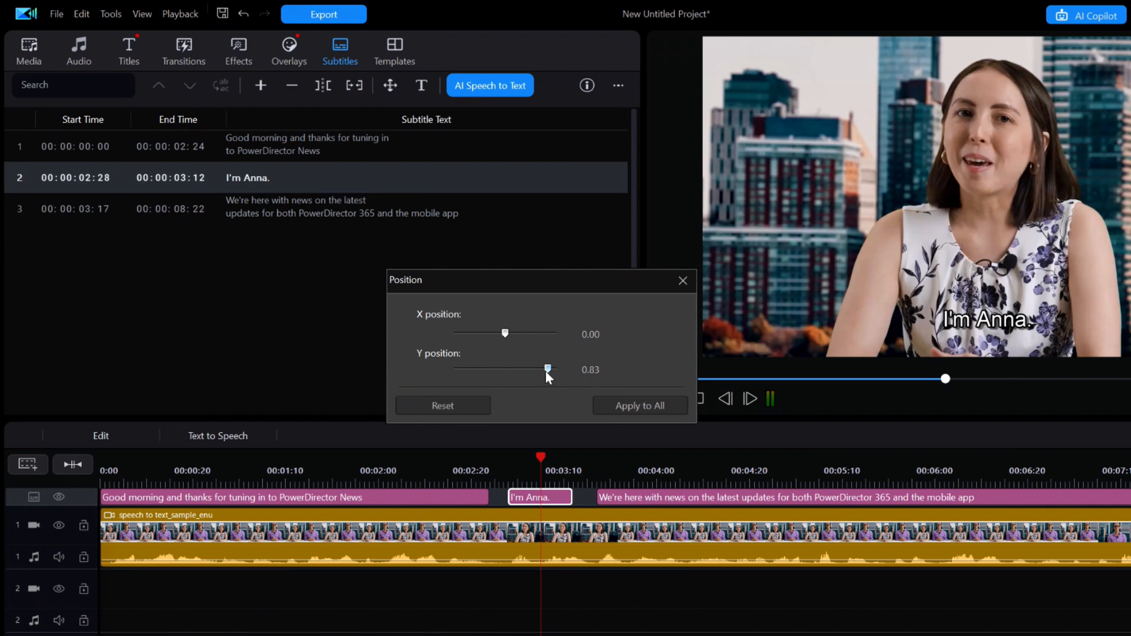
drag(546, 369, 365, 352)
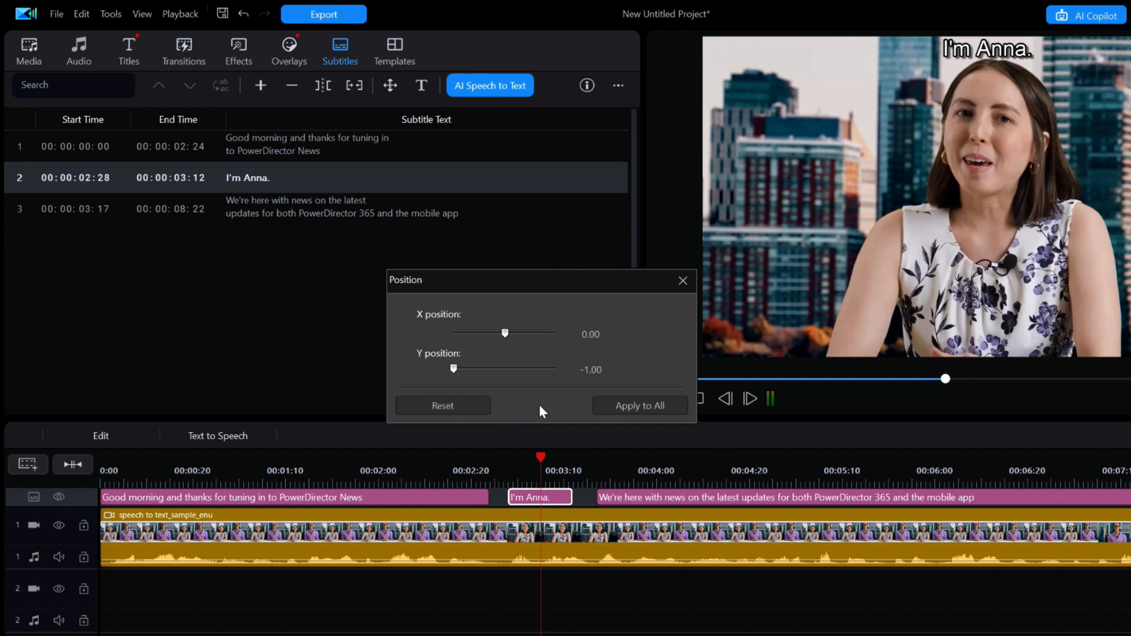
click(627, 407)
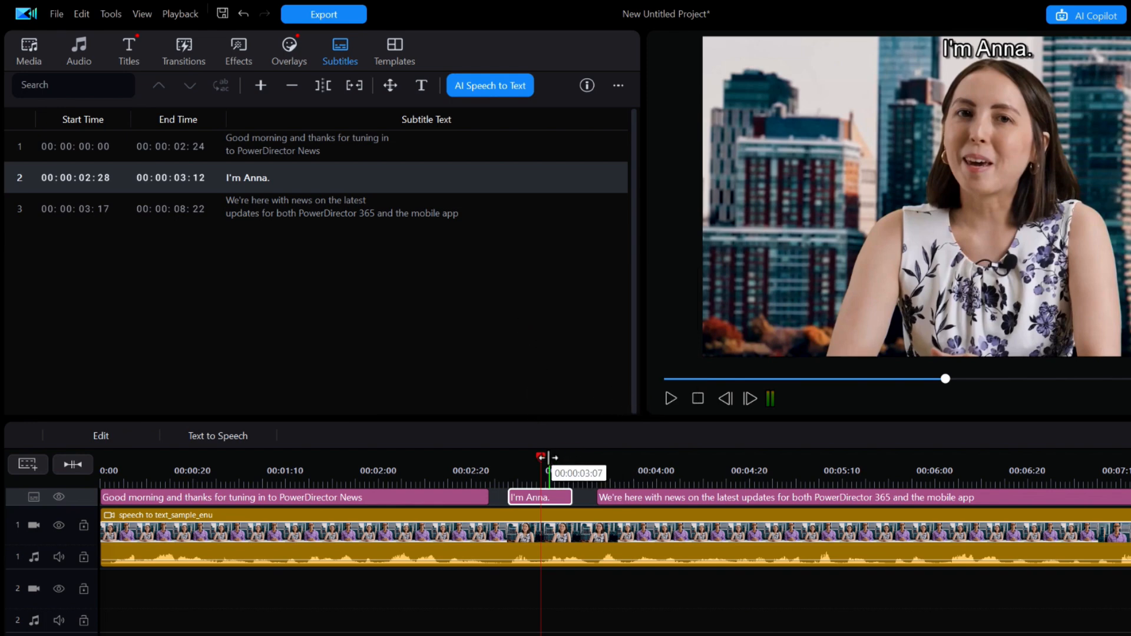
Change the first subtitle's font to Abril Fatface and its size to 22
drag(536, 458, 318, 469)
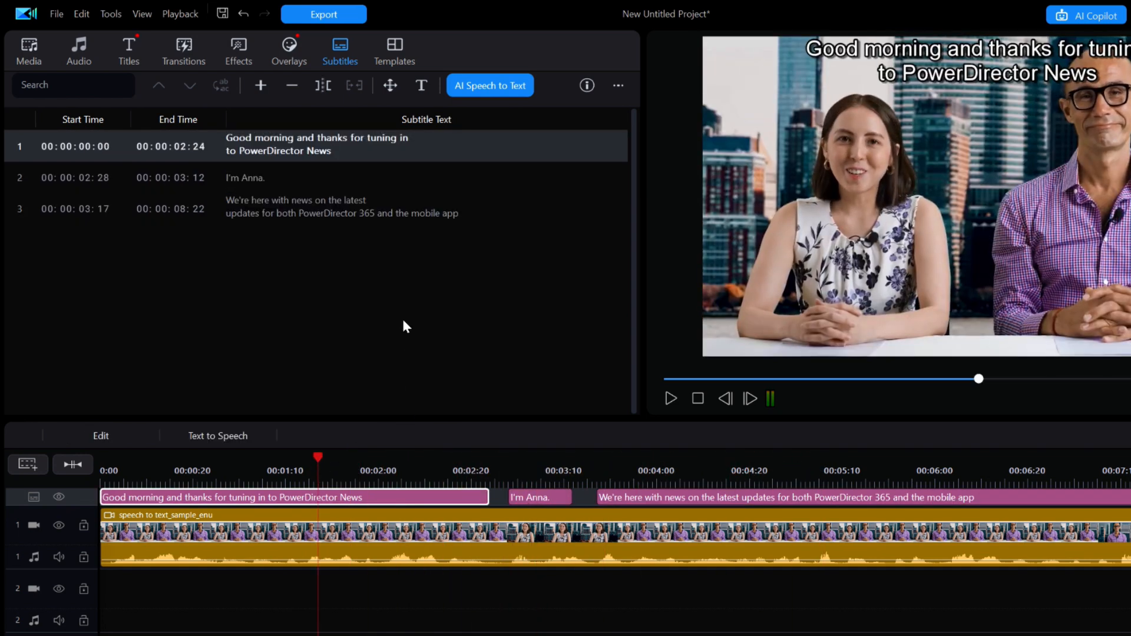
click(421, 85)
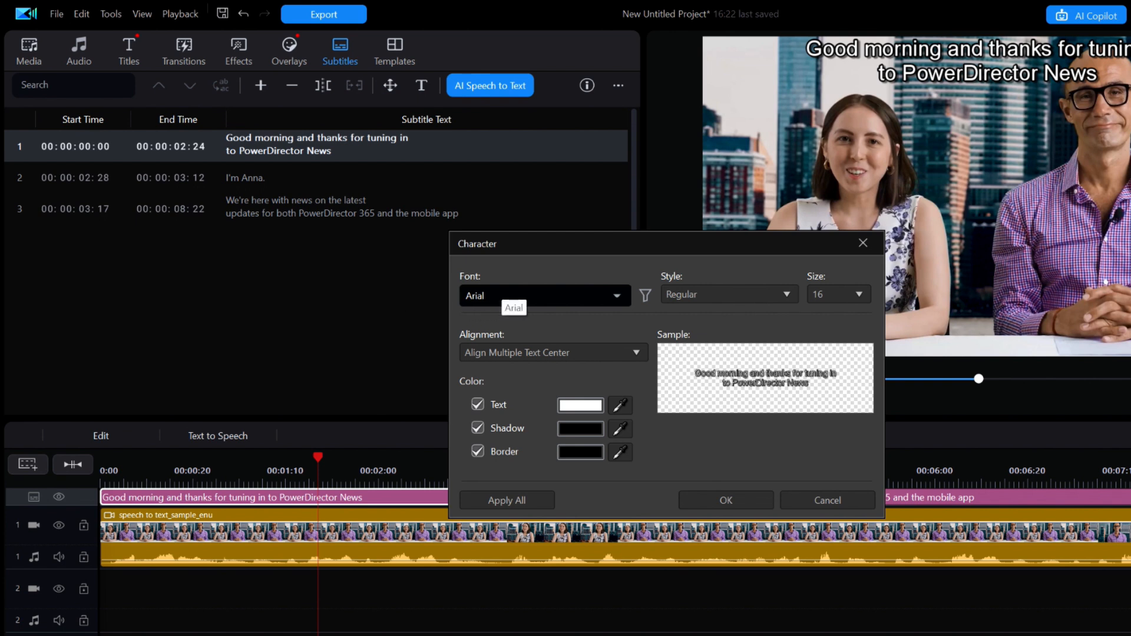
click(617, 297)
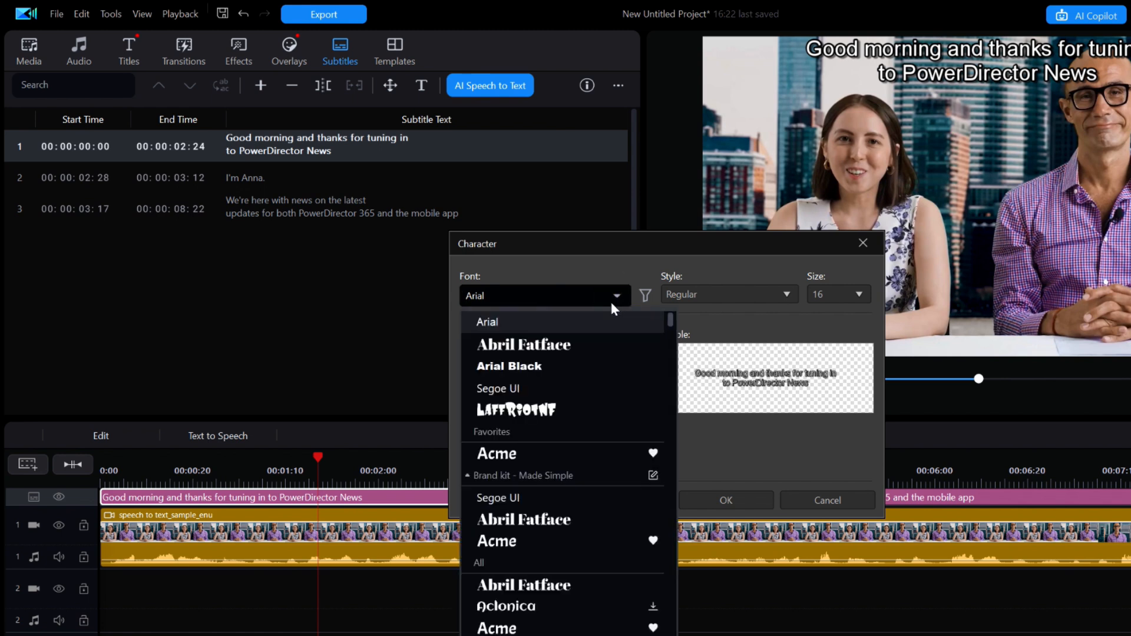
click(584, 349)
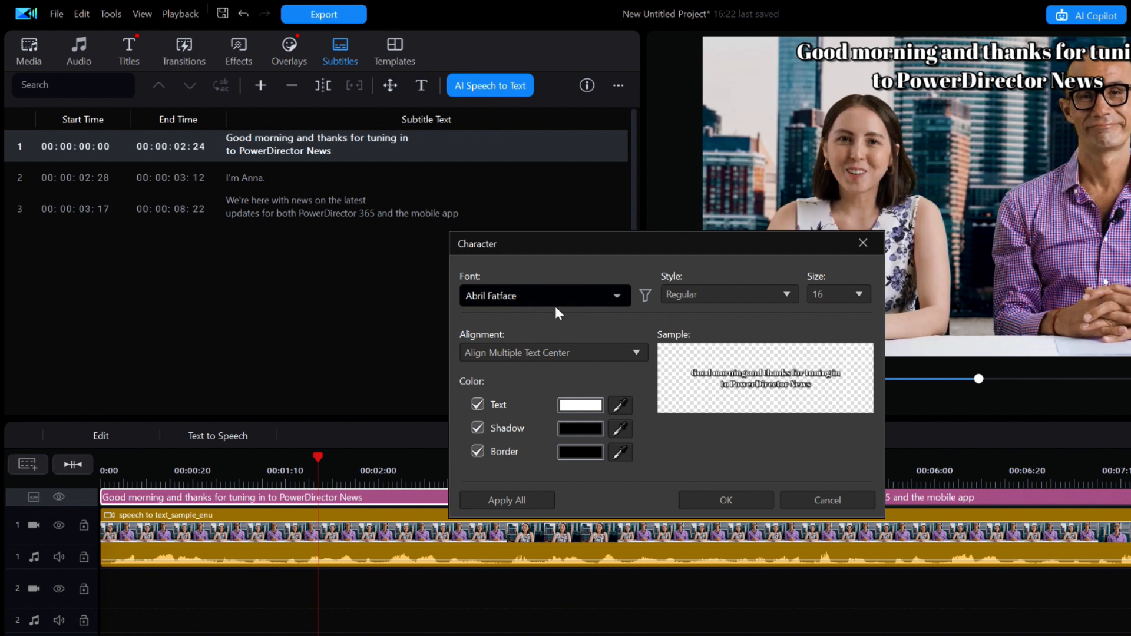
click(858, 293)
click(824, 358)
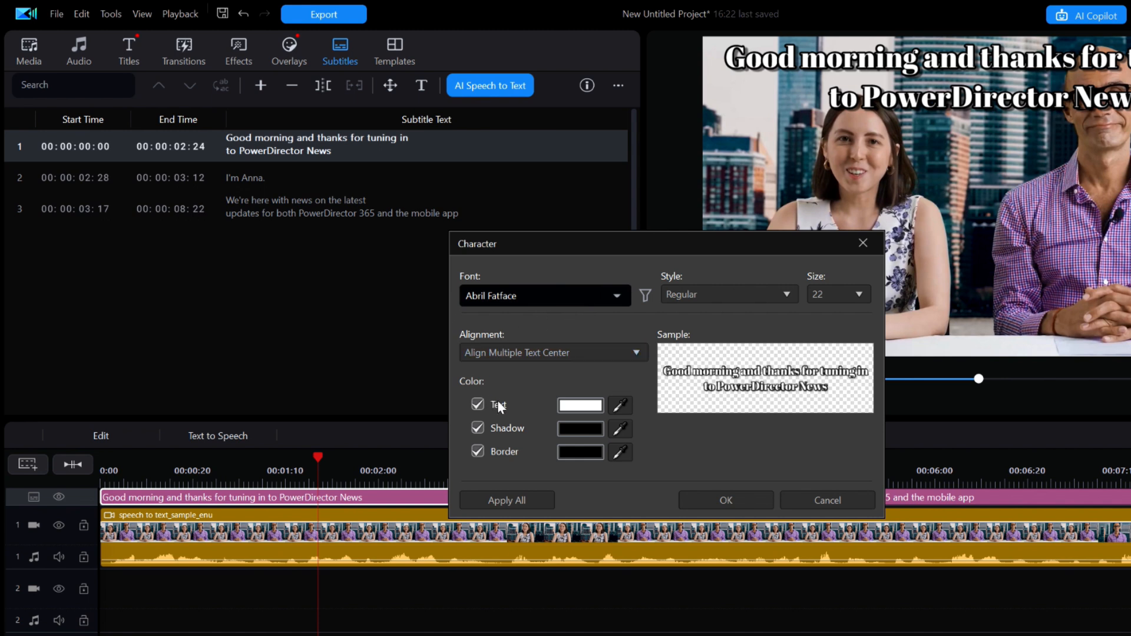
Set the first subtitle's text color to red (#FF0000) from the Basic Colors palette
click(581, 406)
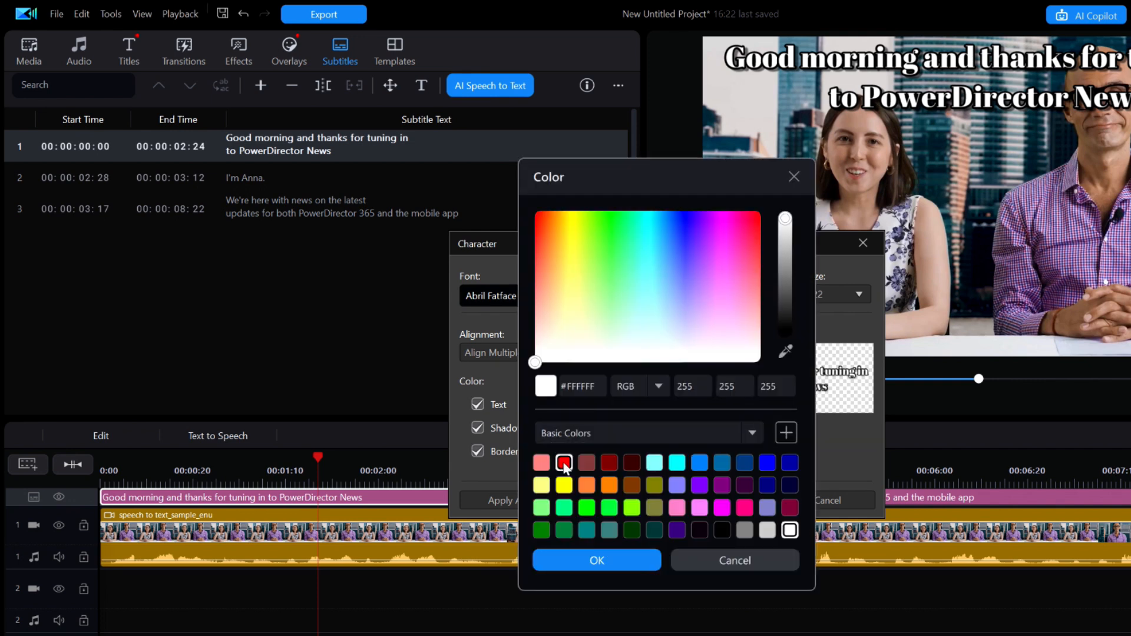
click(563, 463)
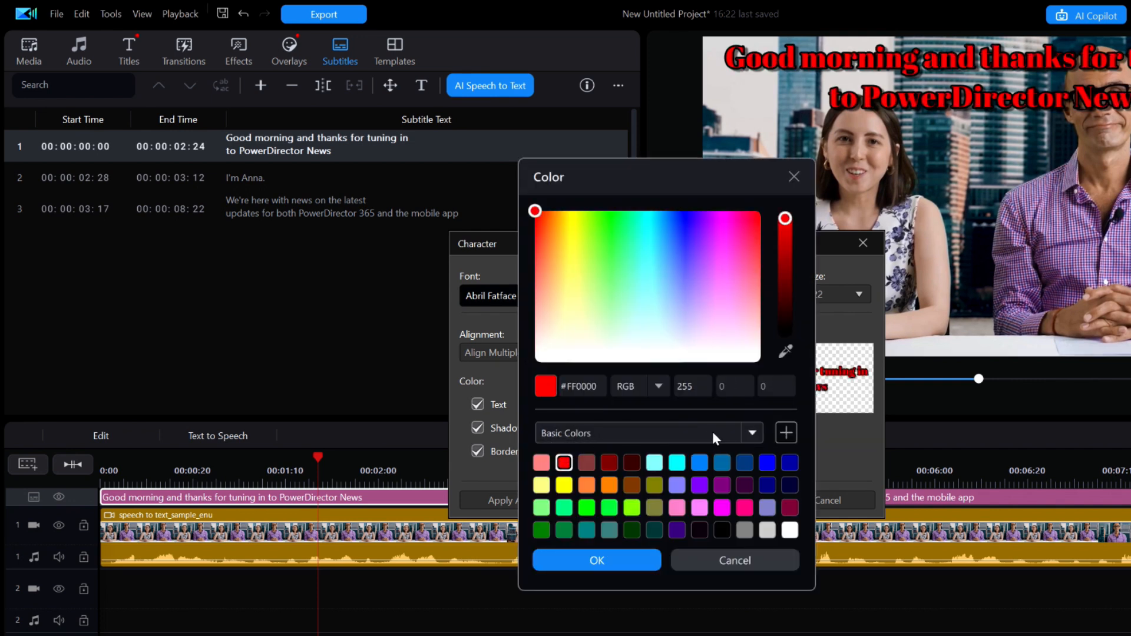
click(753, 436)
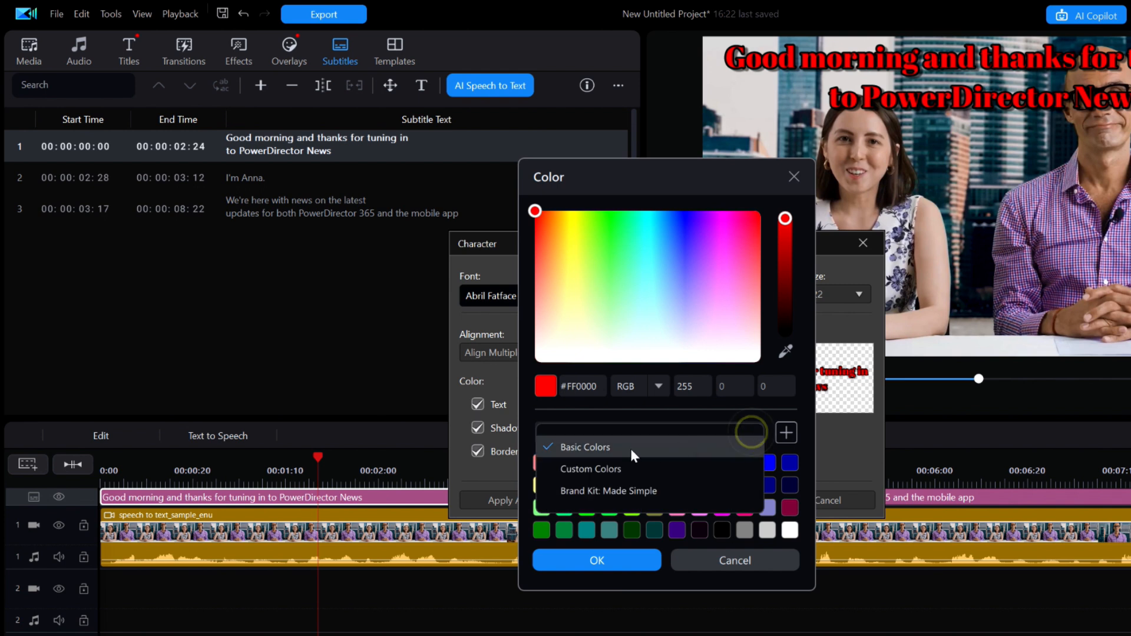
click(600, 465)
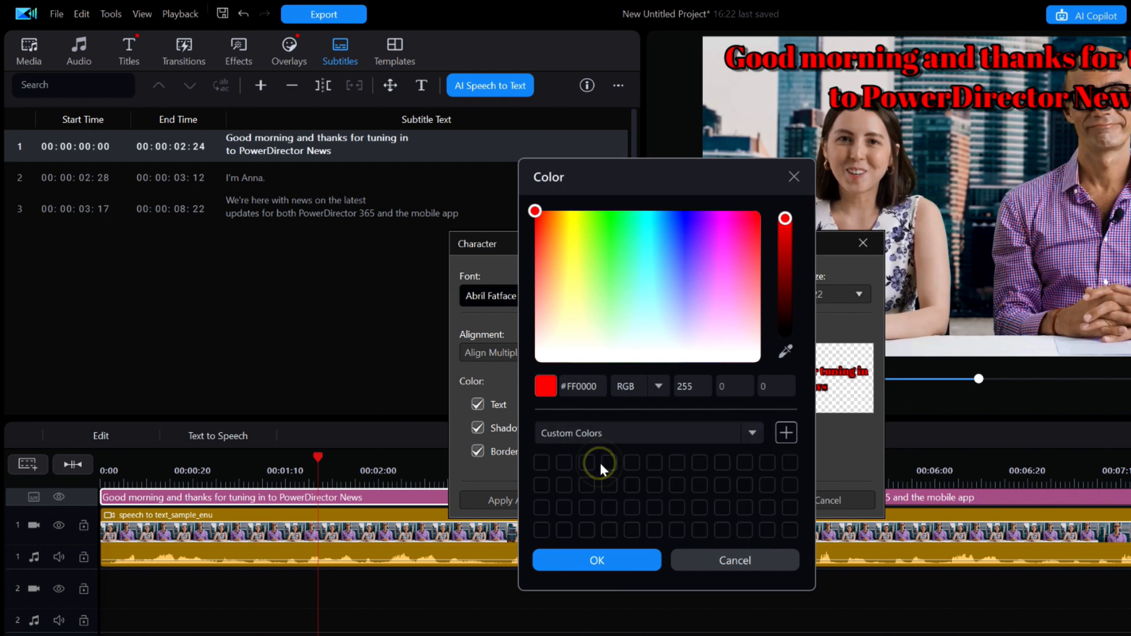
click(750, 432)
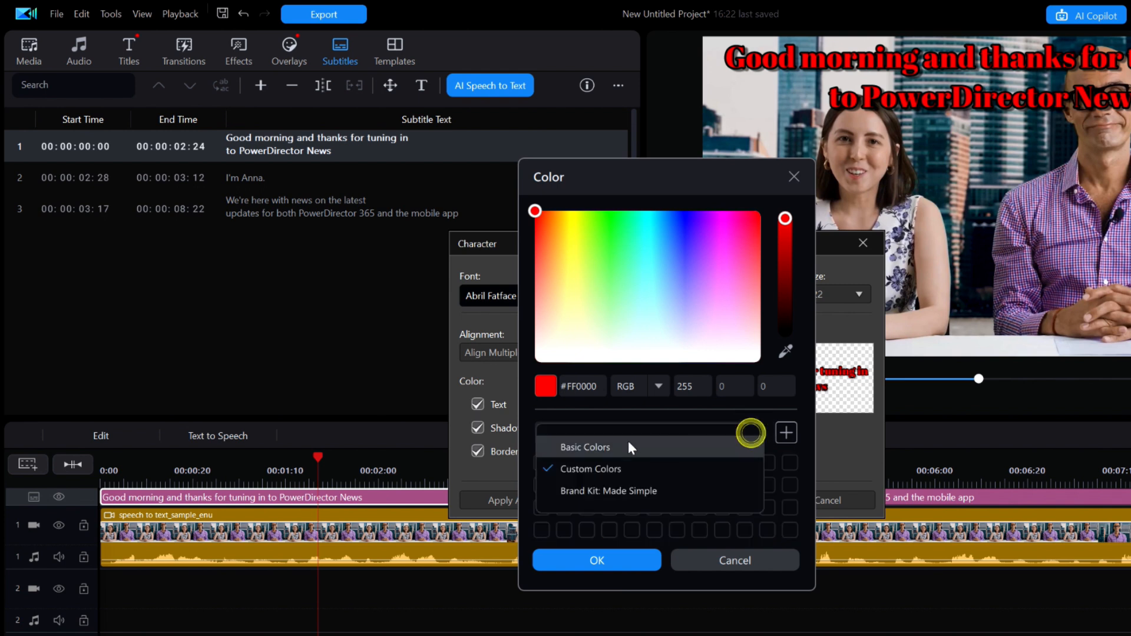
click(623, 489)
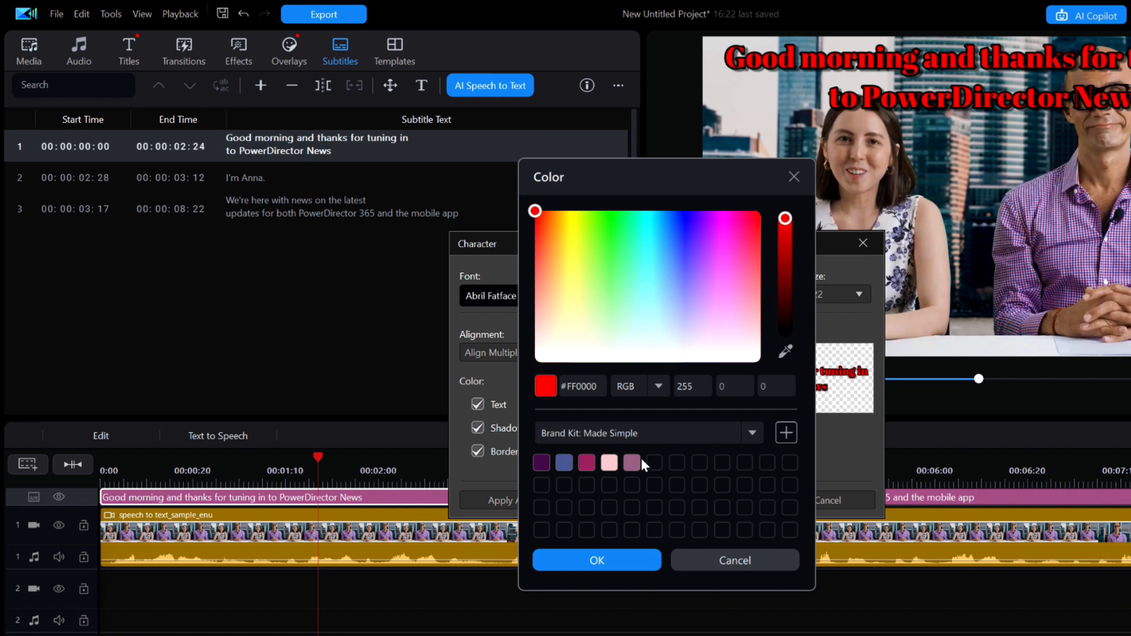
click(751, 433)
click(581, 443)
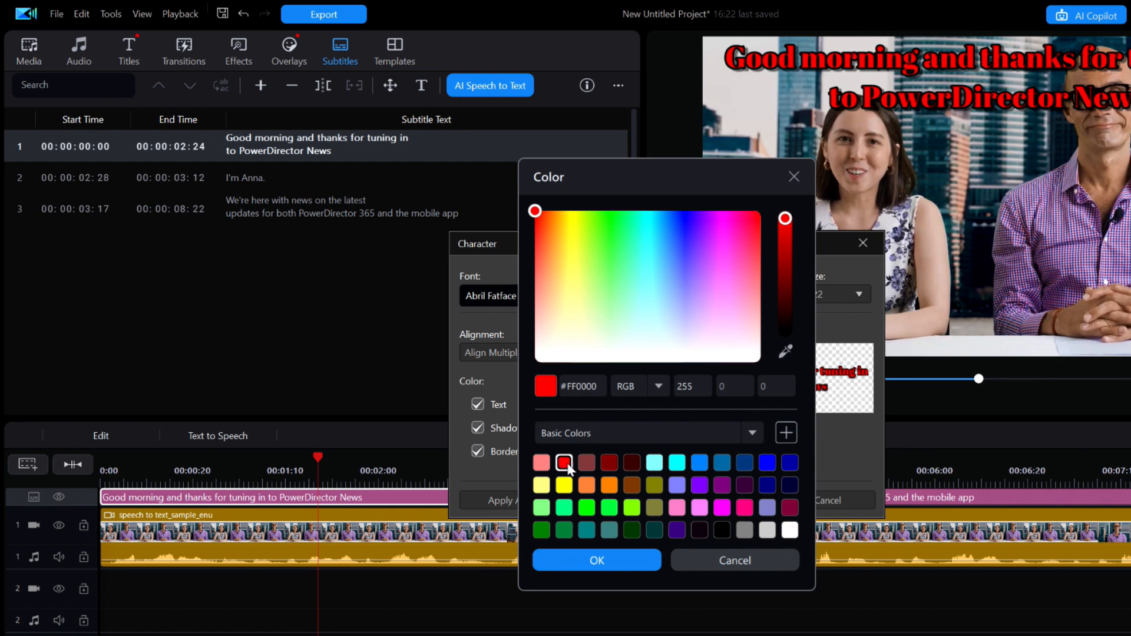
click(598, 560)
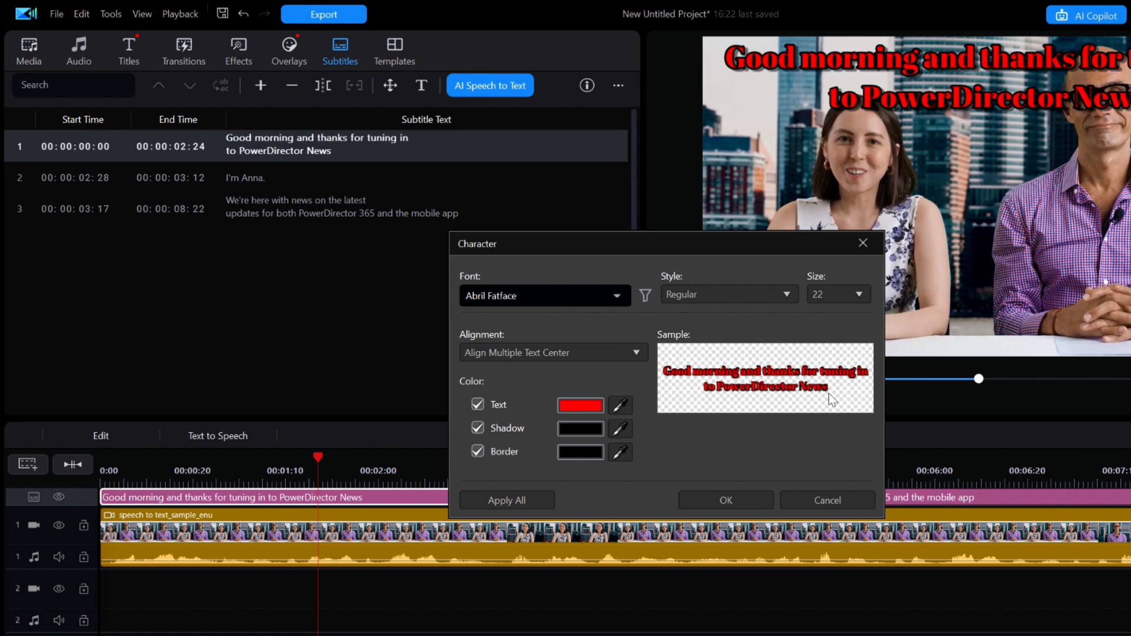
Turn the first subtitle's text shadow and border off and back on to compare their effect
click(478, 427)
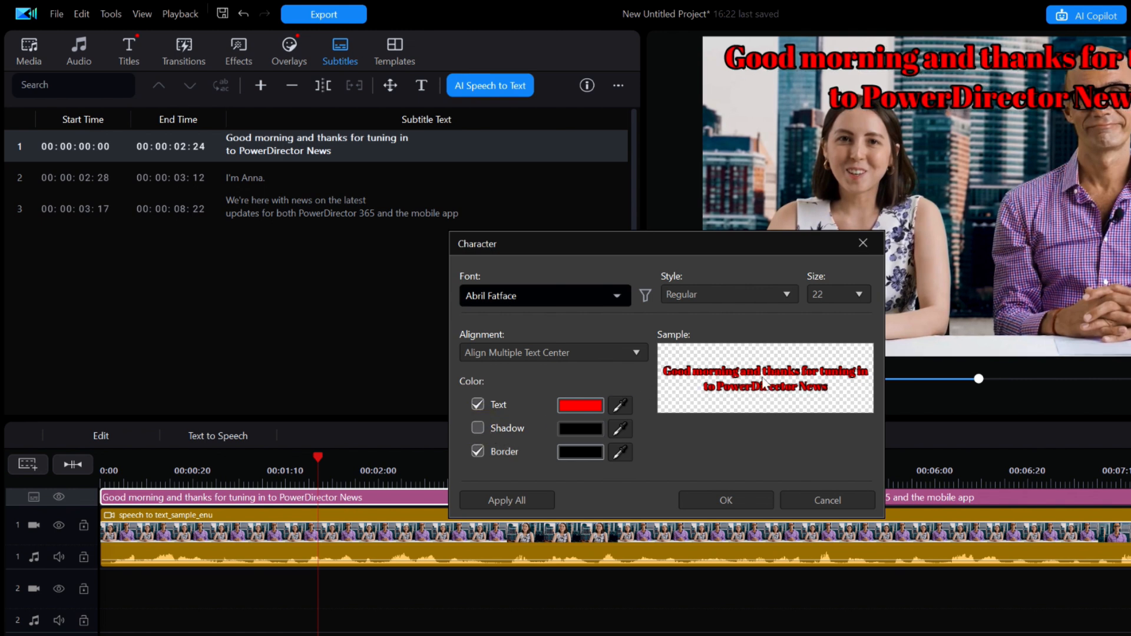
click(478, 427)
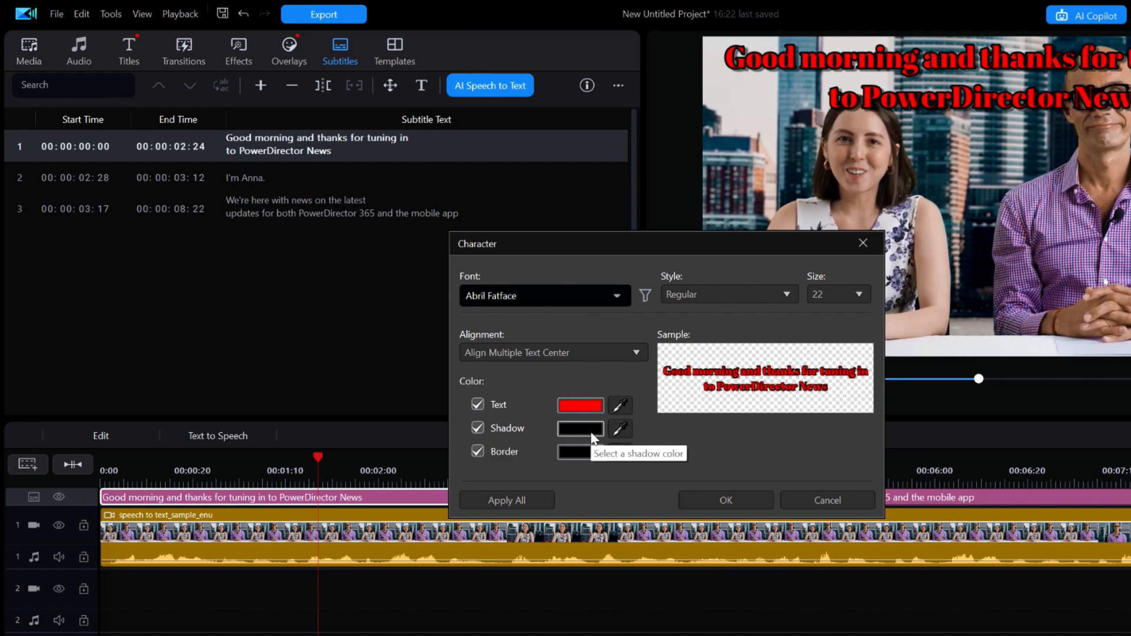
click(478, 452)
click(478, 452)
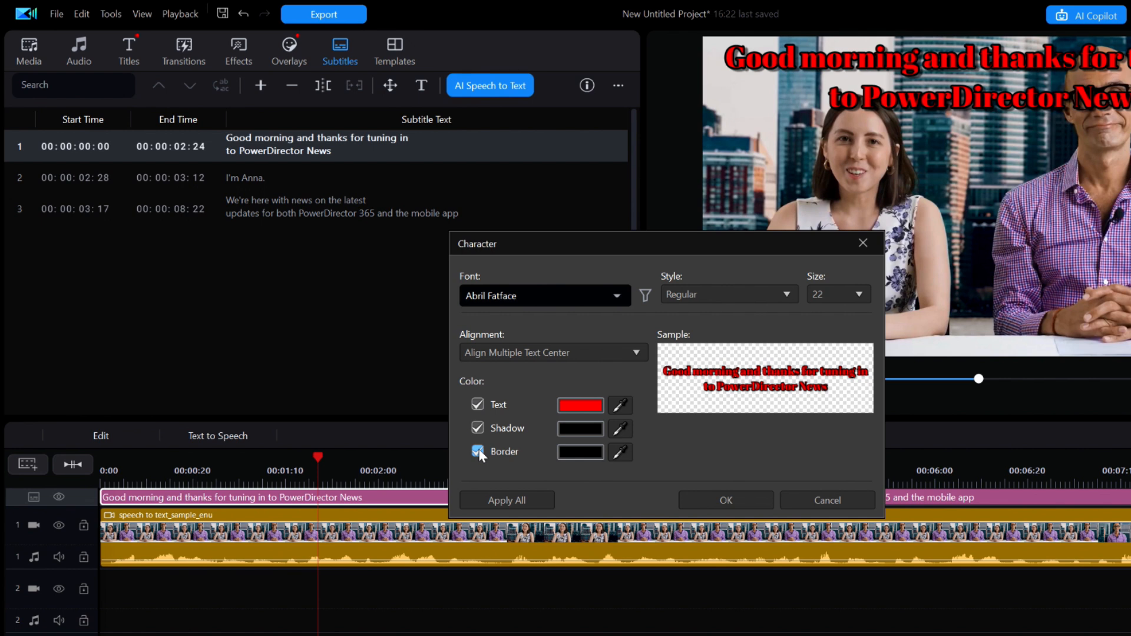
click(479, 451)
click(478, 451)
Apply the first subtitle's character formatting to all subtitles
click(503, 499)
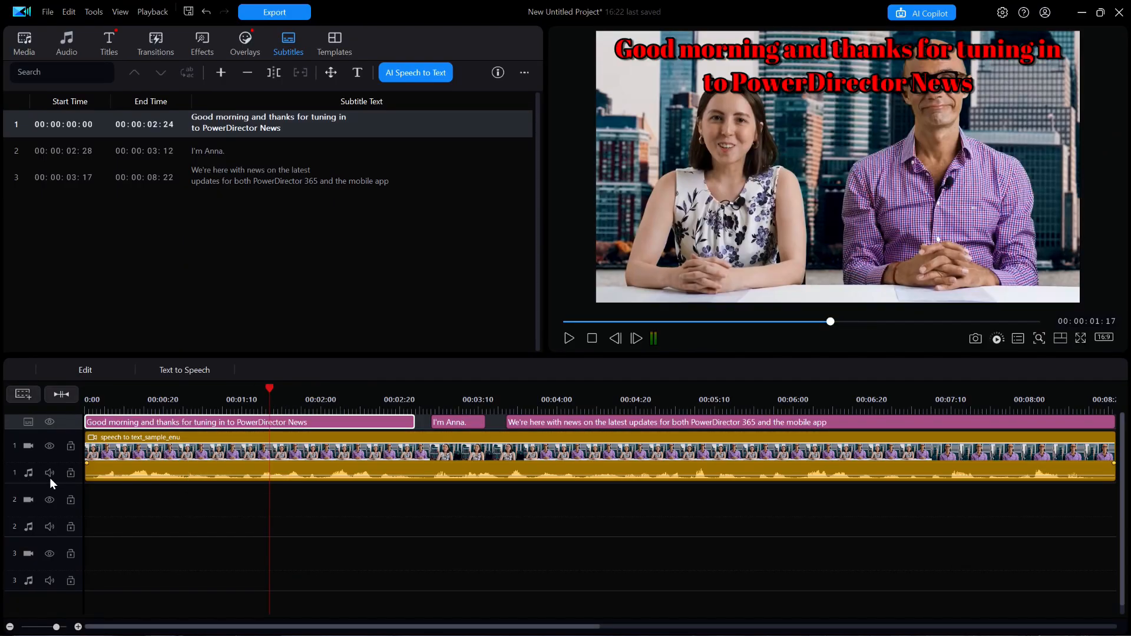
Preview the formatted subtitles from the start with track 1's audio muted, stop playback and unmute the track
click(49, 473)
click(591, 338)
click(569, 338)
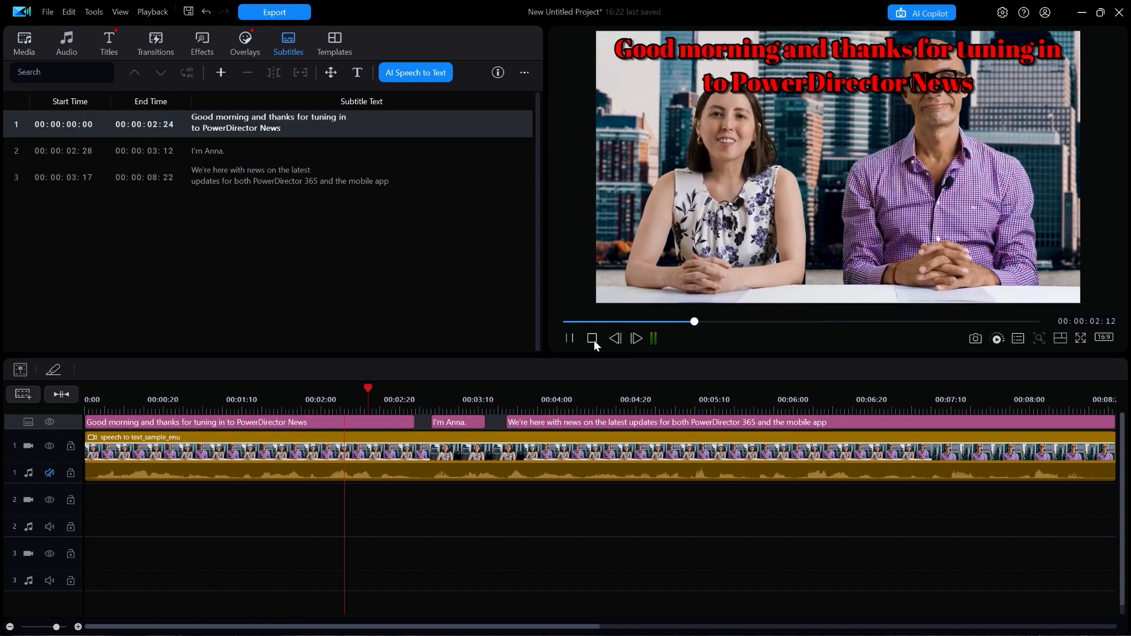
click(592, 339)
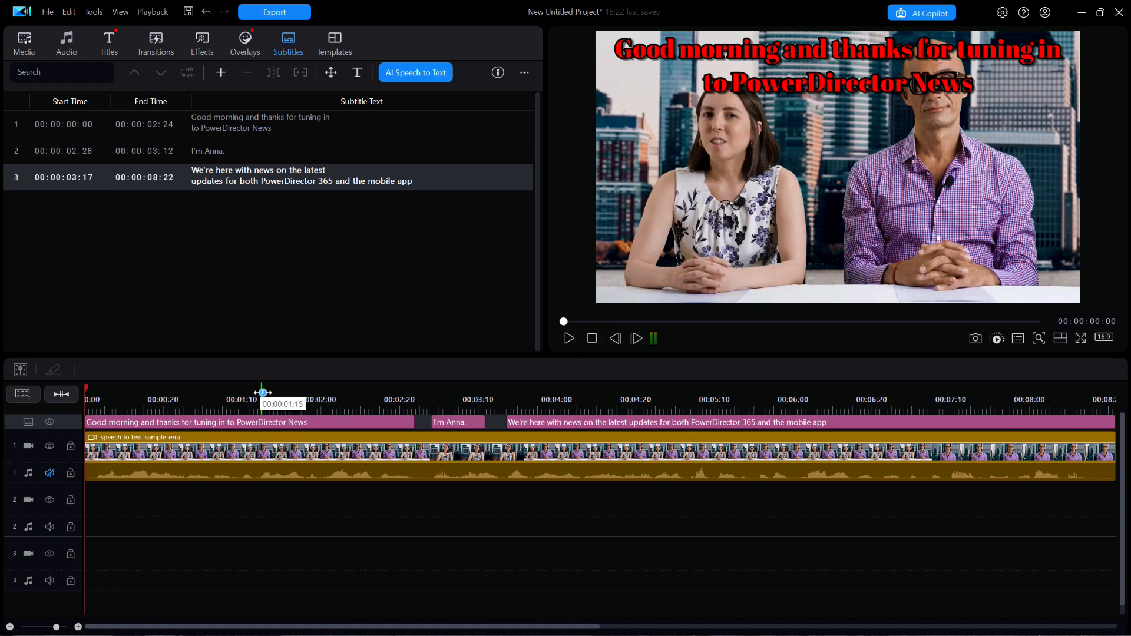
click(50, 473)
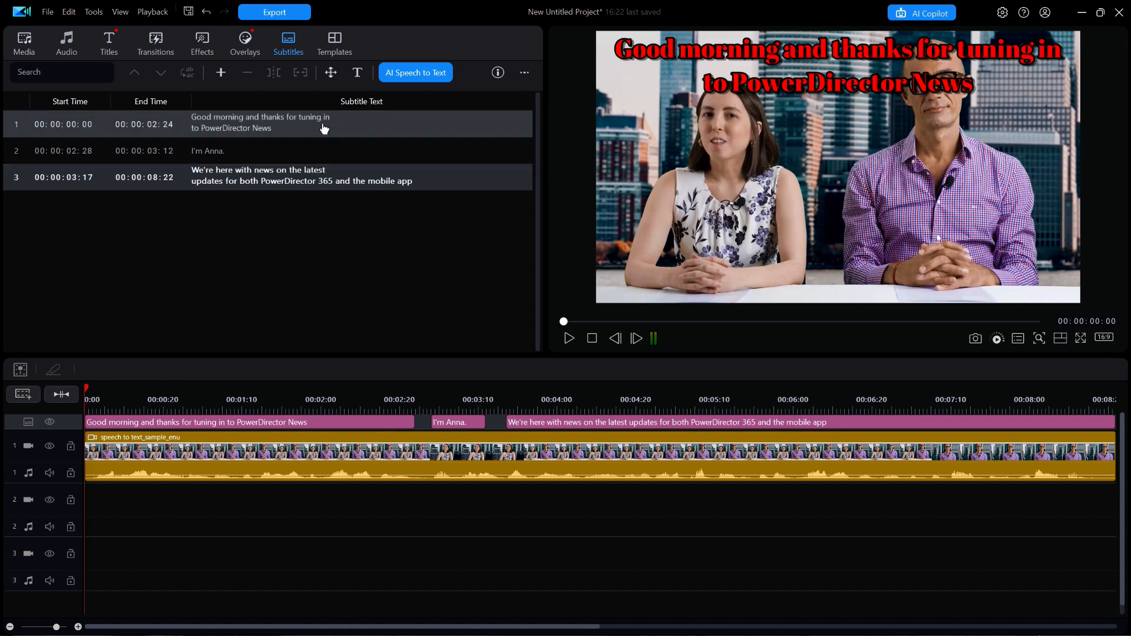
Export the project as a video named Temp with the recommended MP4 settings, replacing the existing file, and close the export window
click(292, 9)
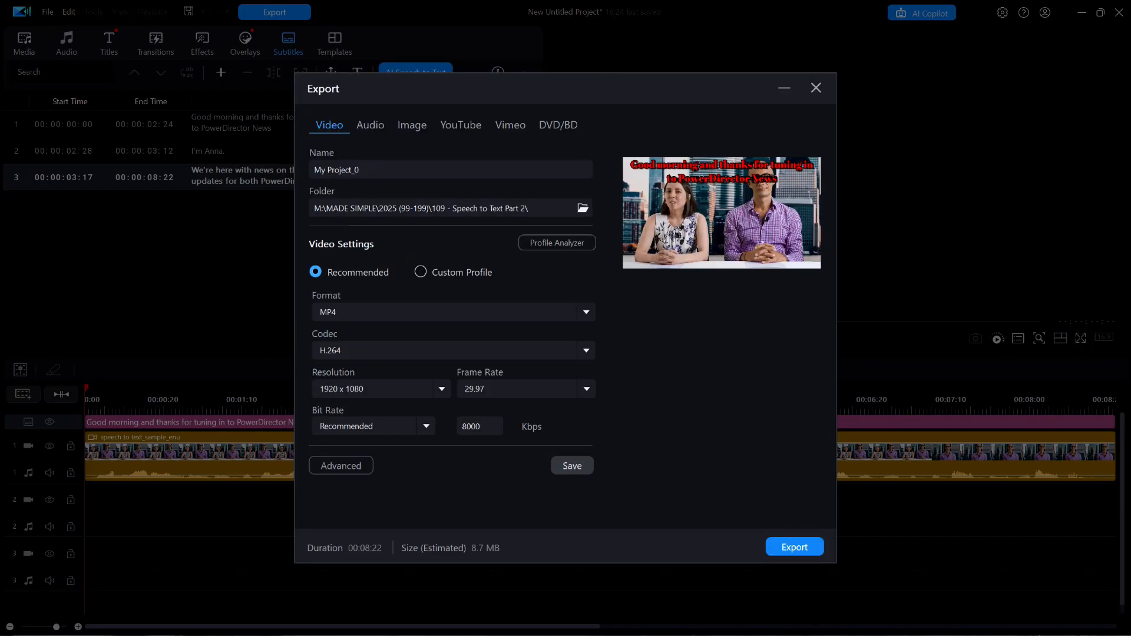
triple_click(374, 171)
text(Temp)
click(799, 548)
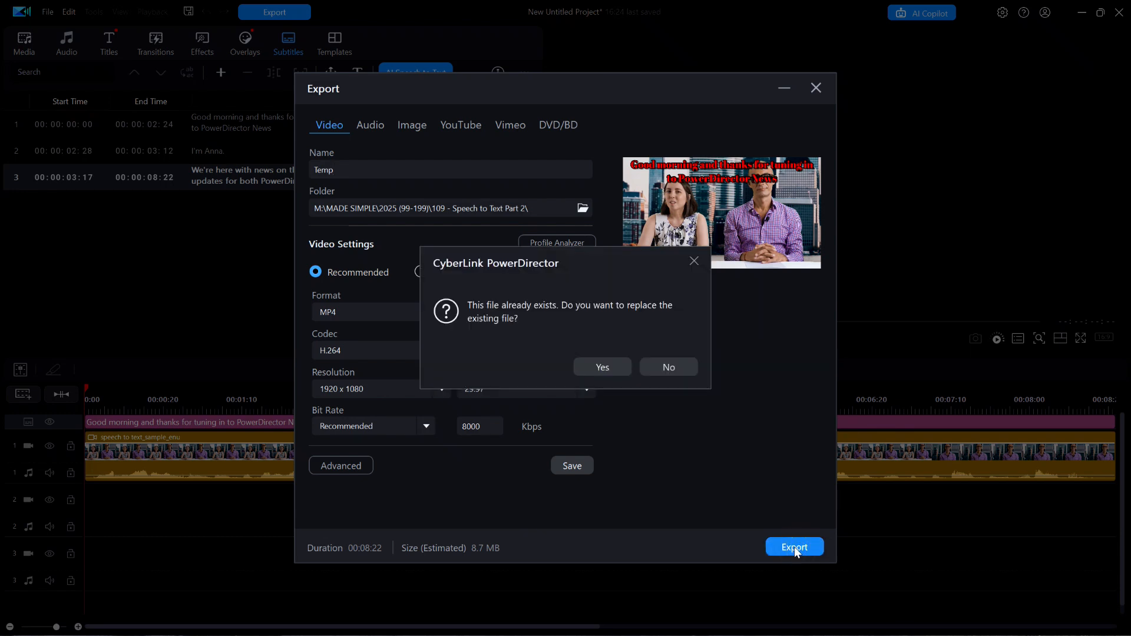
click(604, 370)
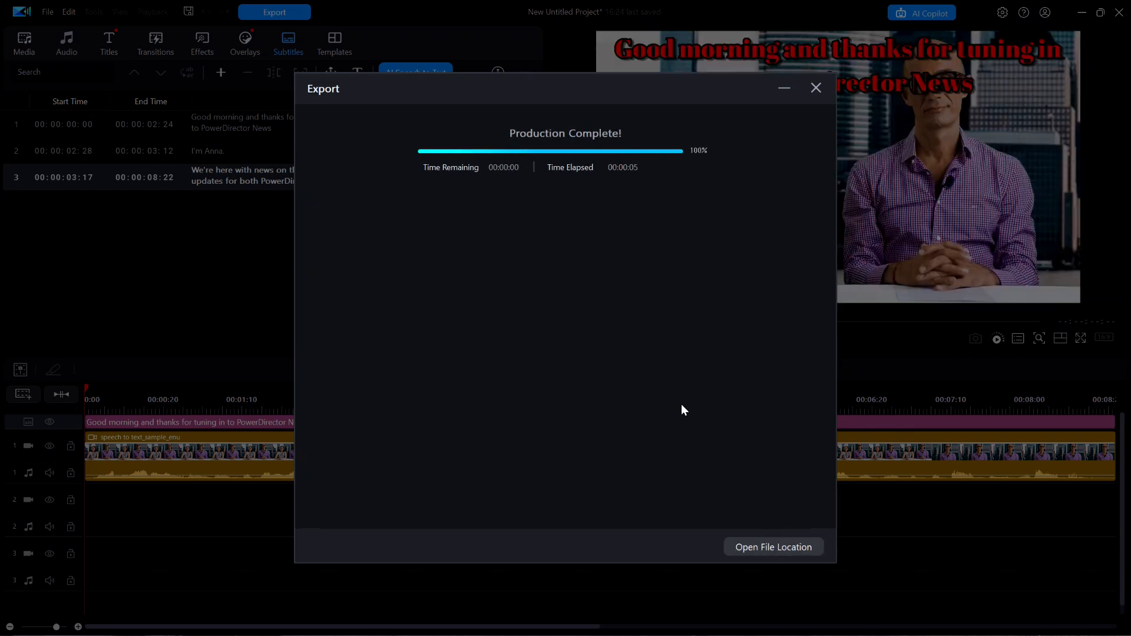
click(817, 88)
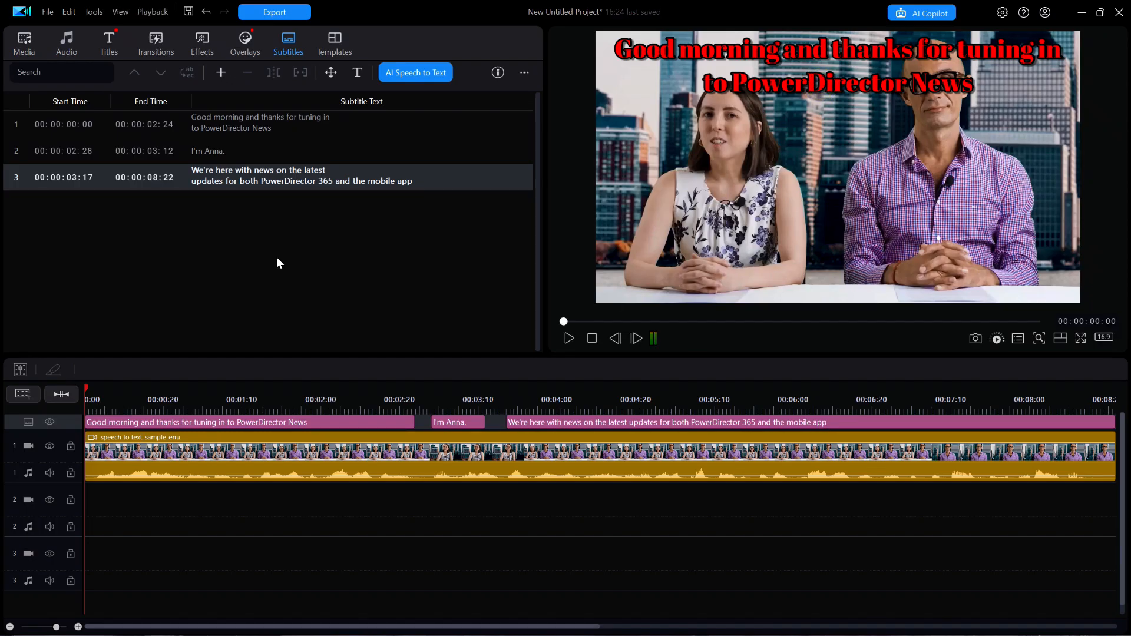
Start a new project without saving the changes to the current one
click(47, 12)
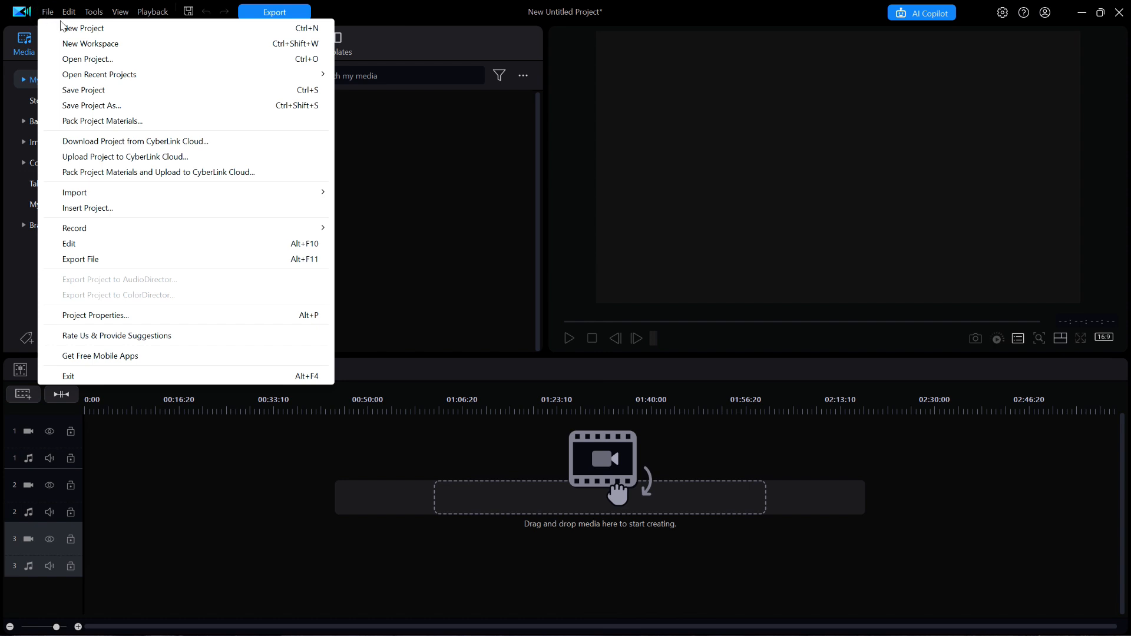
click(79, 28)
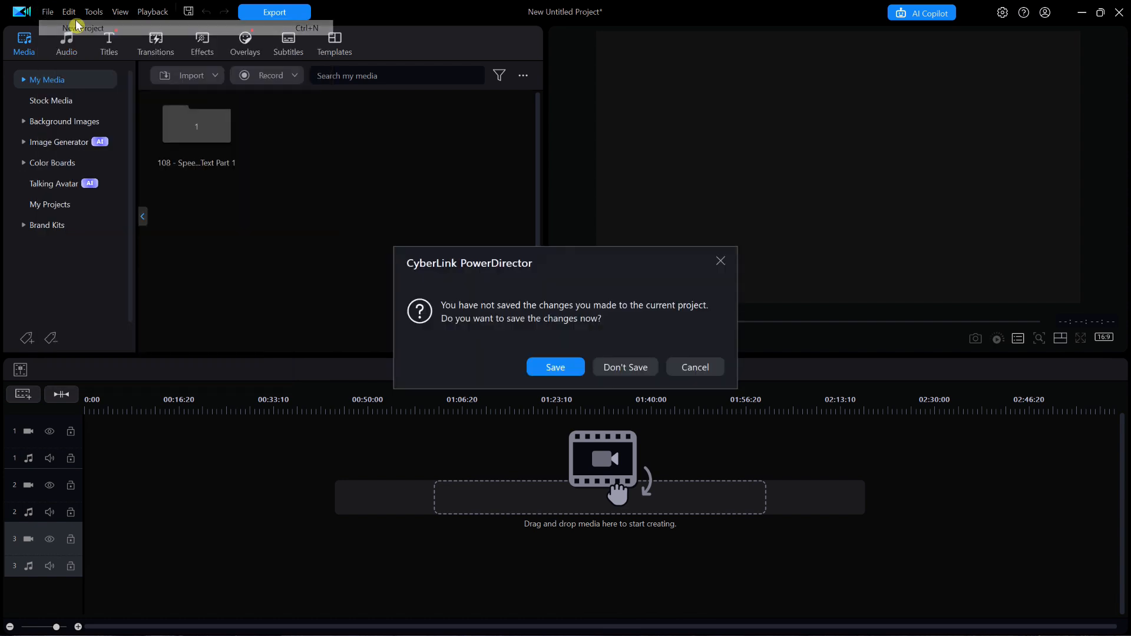
click(641, 369)
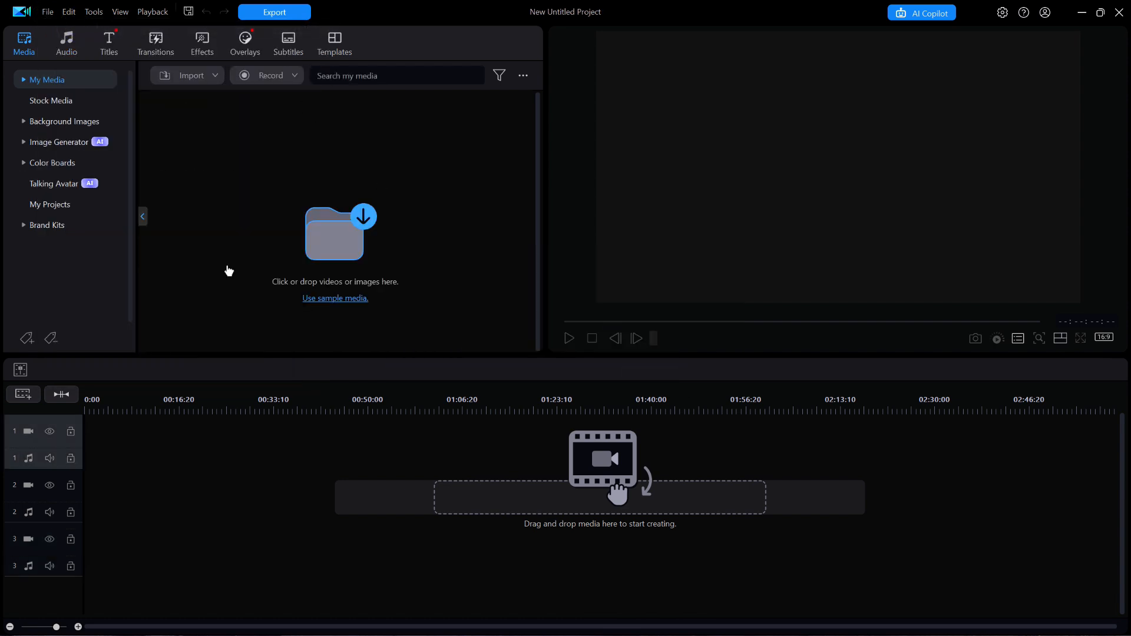
Import the media folder "108 - Speech to Text Part 1" and open it in the media library
click(197, 76)
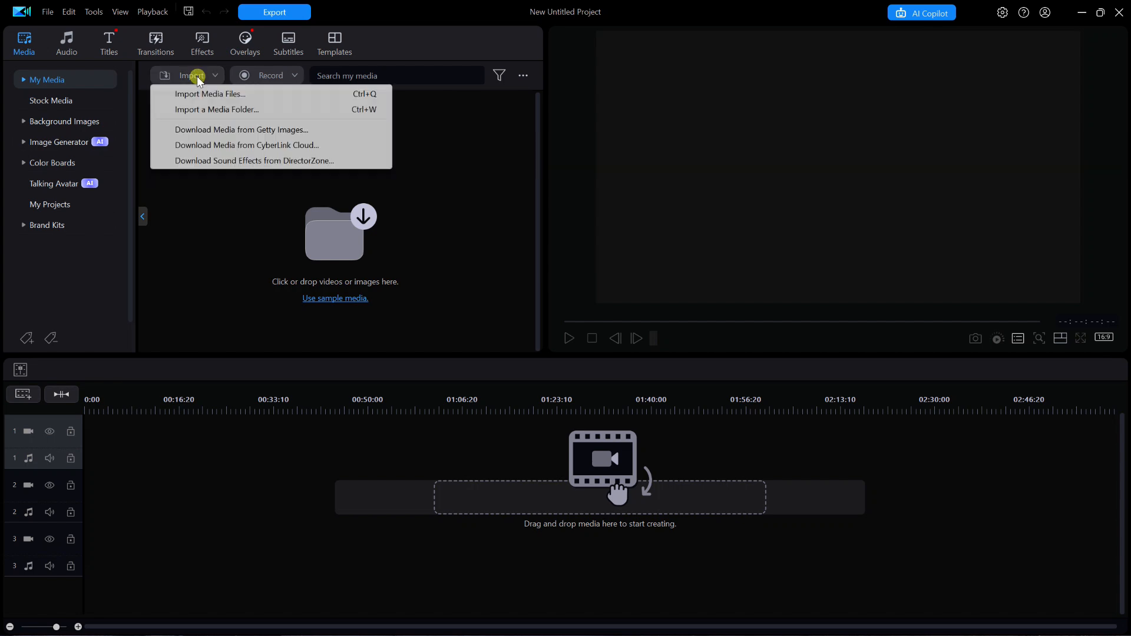
click(200, 110)
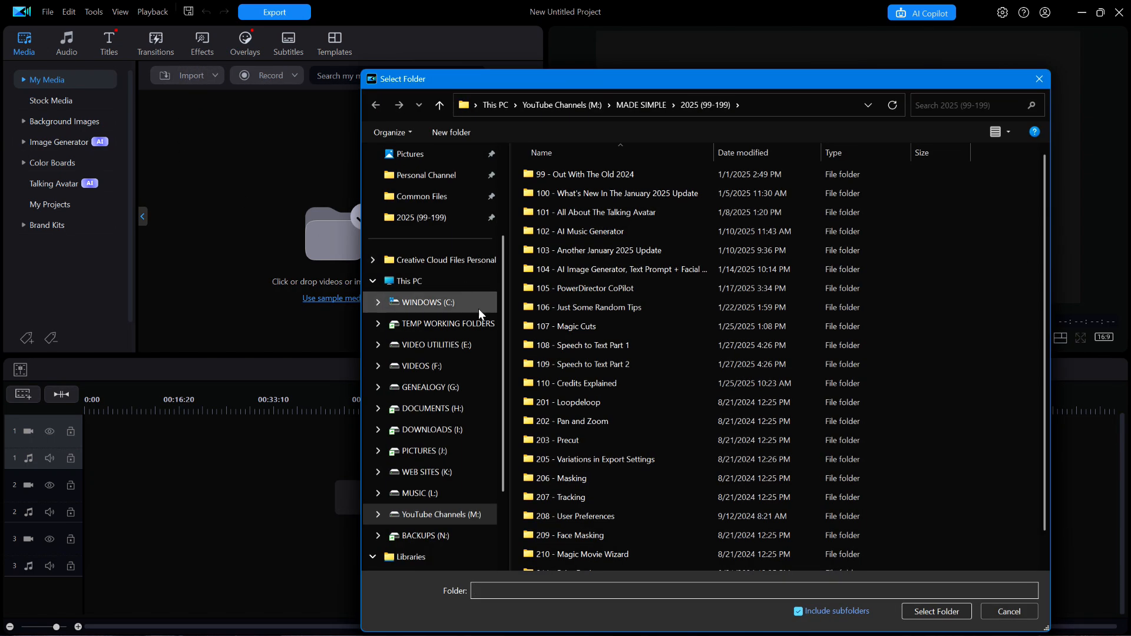
click(537, 347)
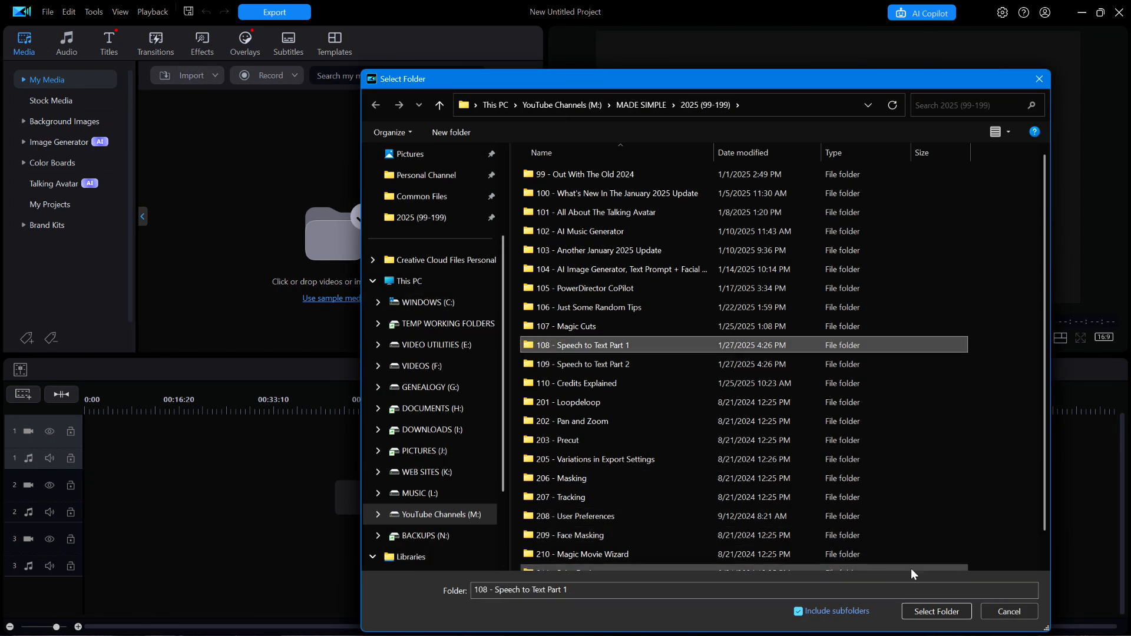
click(936, 611)
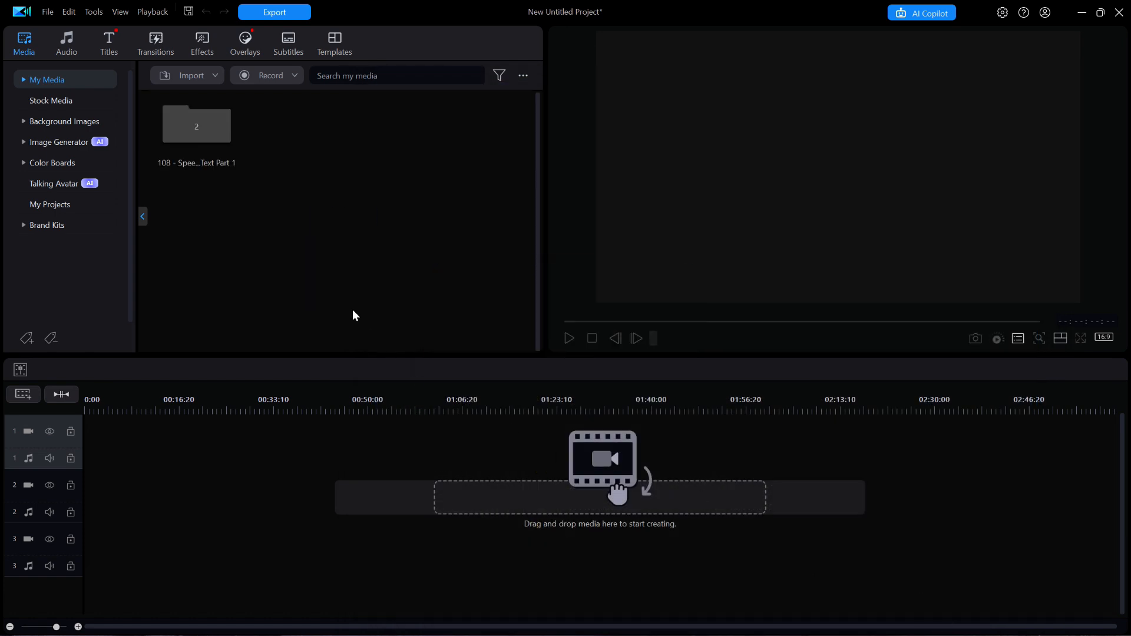
double_click(186, 127)
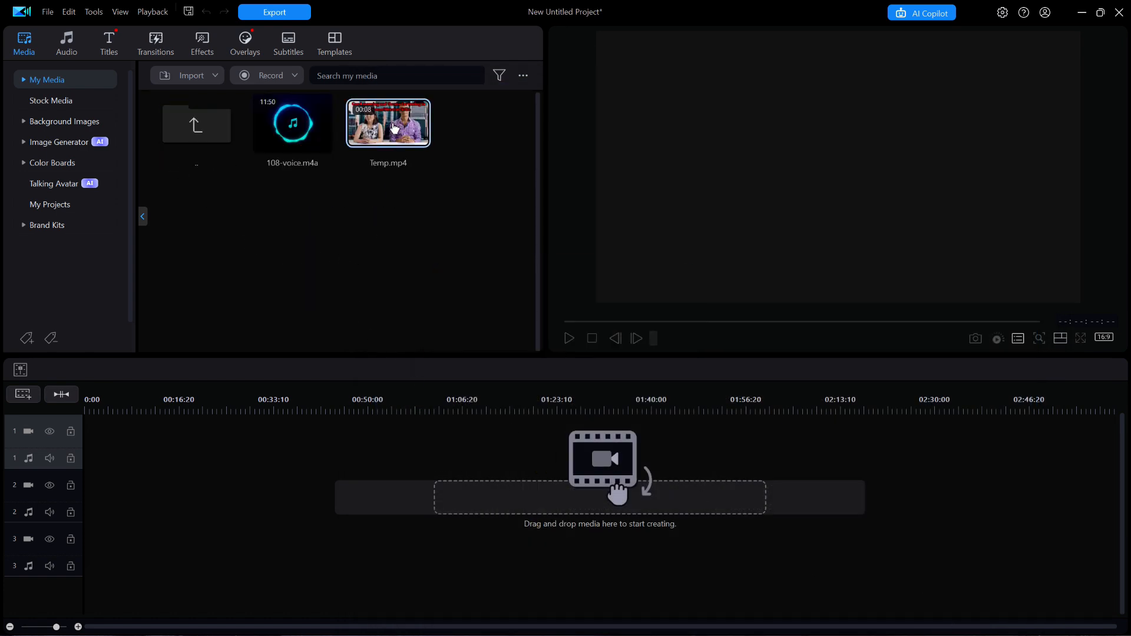
Preview Temp.mp4 from the media library and place it at the start of track 1
double_click(398, 125)
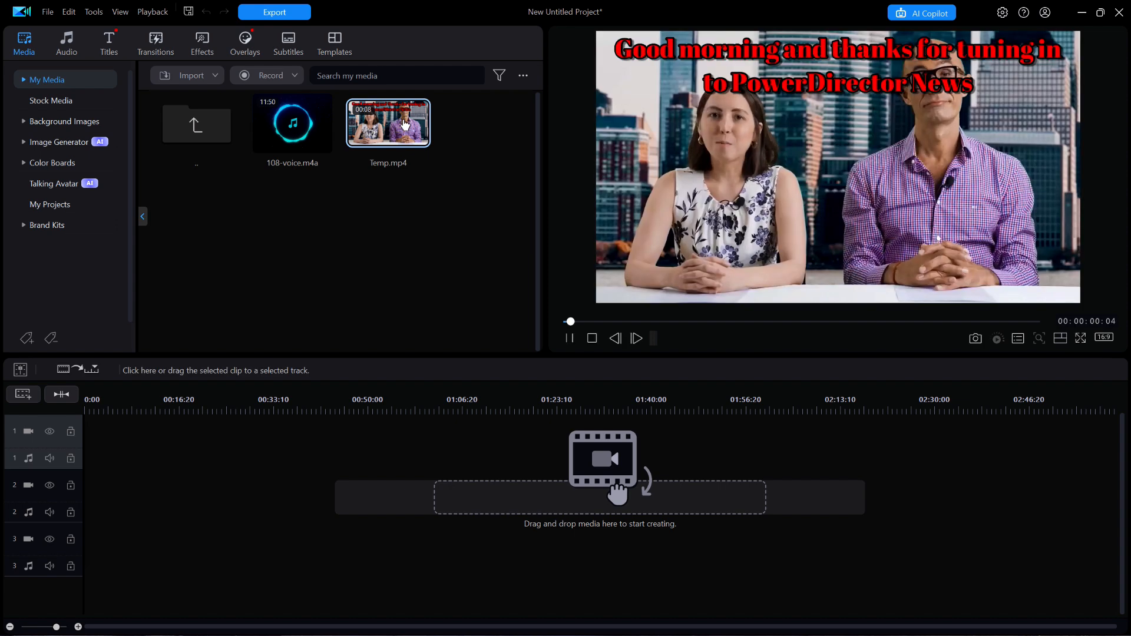
click(591, 337)
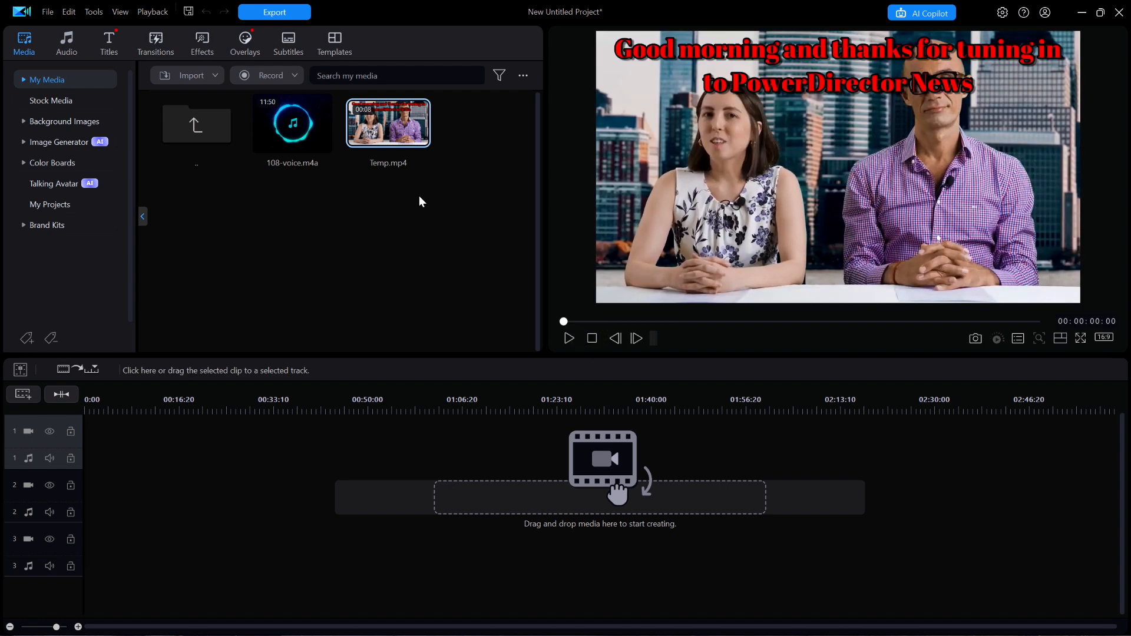
drag(403, 126, 61, 472)
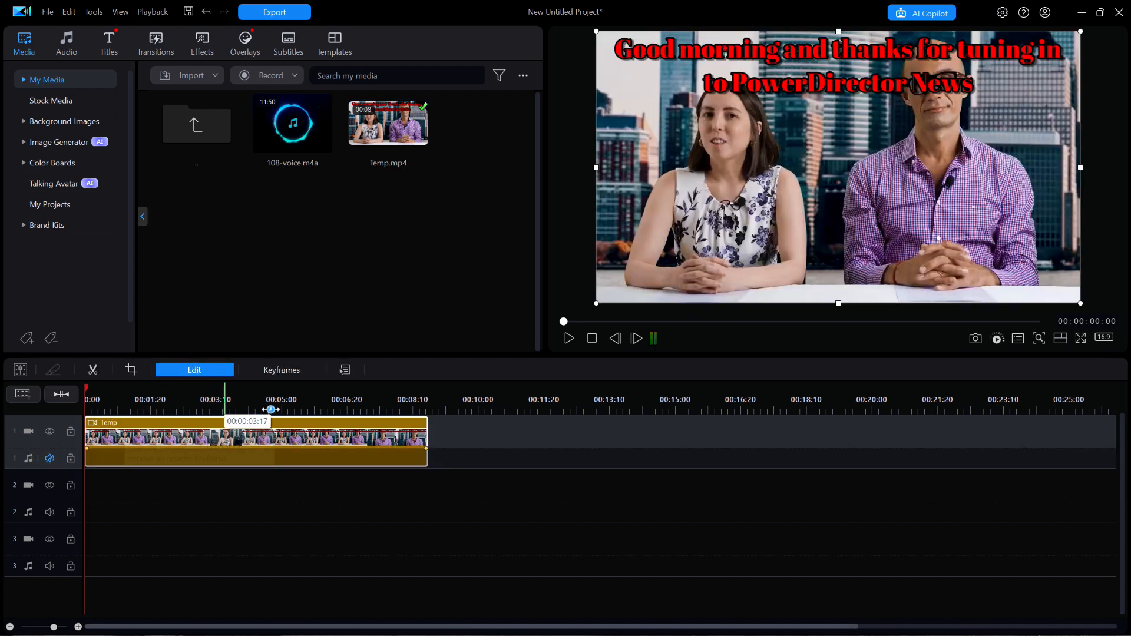
Play the Temp clip on the timeline to check its subtitles, stop playback and unmute track 1's audio
click(569, 338)
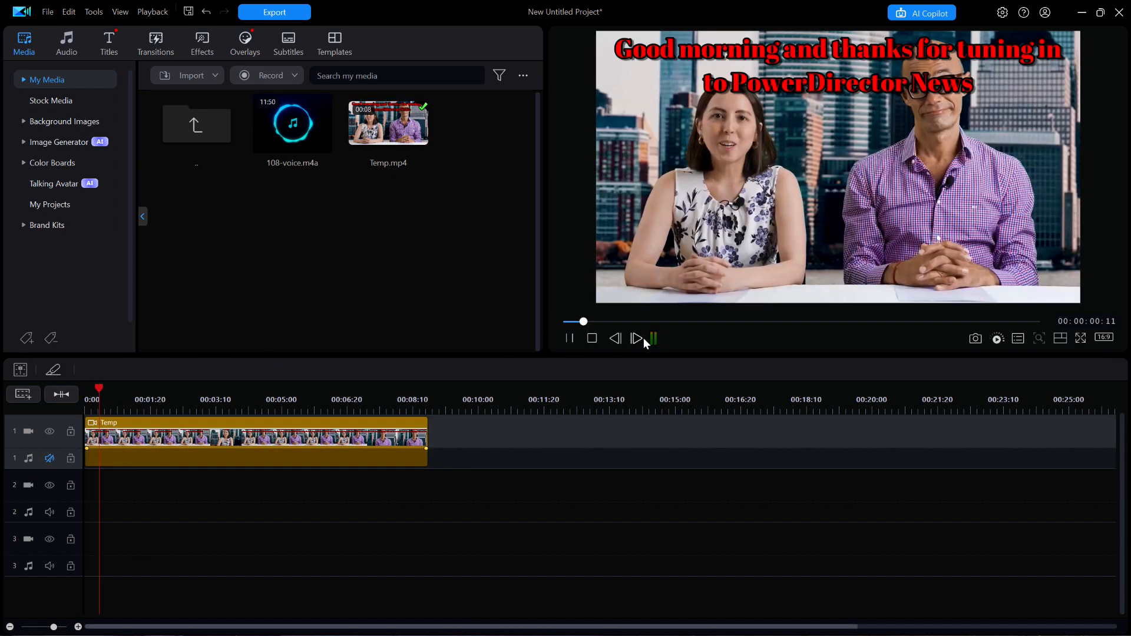
click(593, 338)
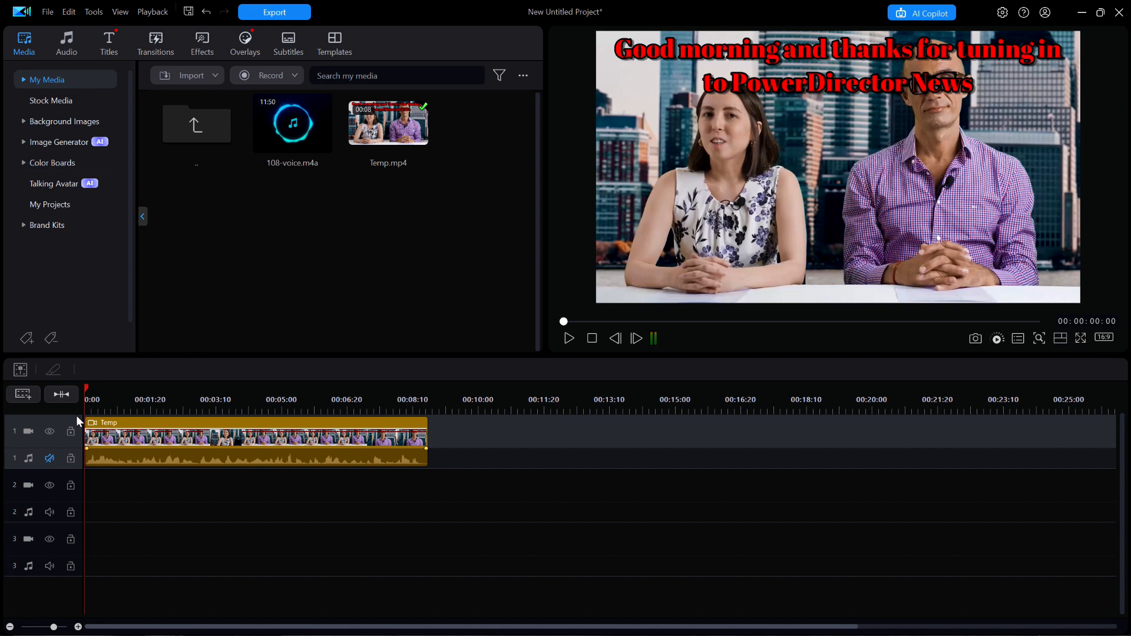
click(49, 458)
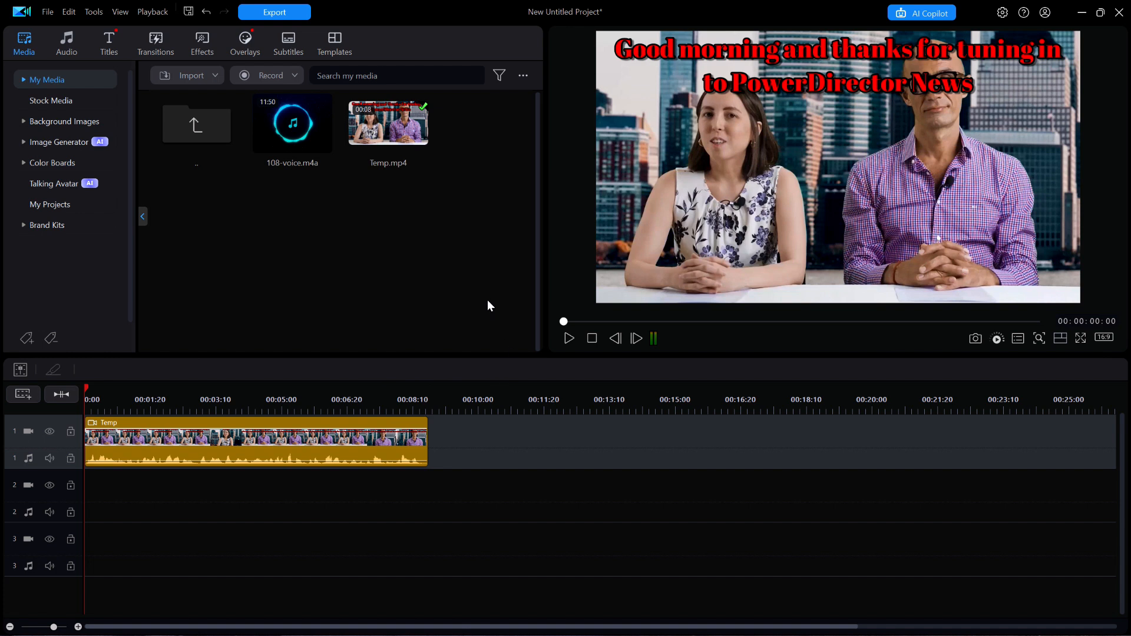